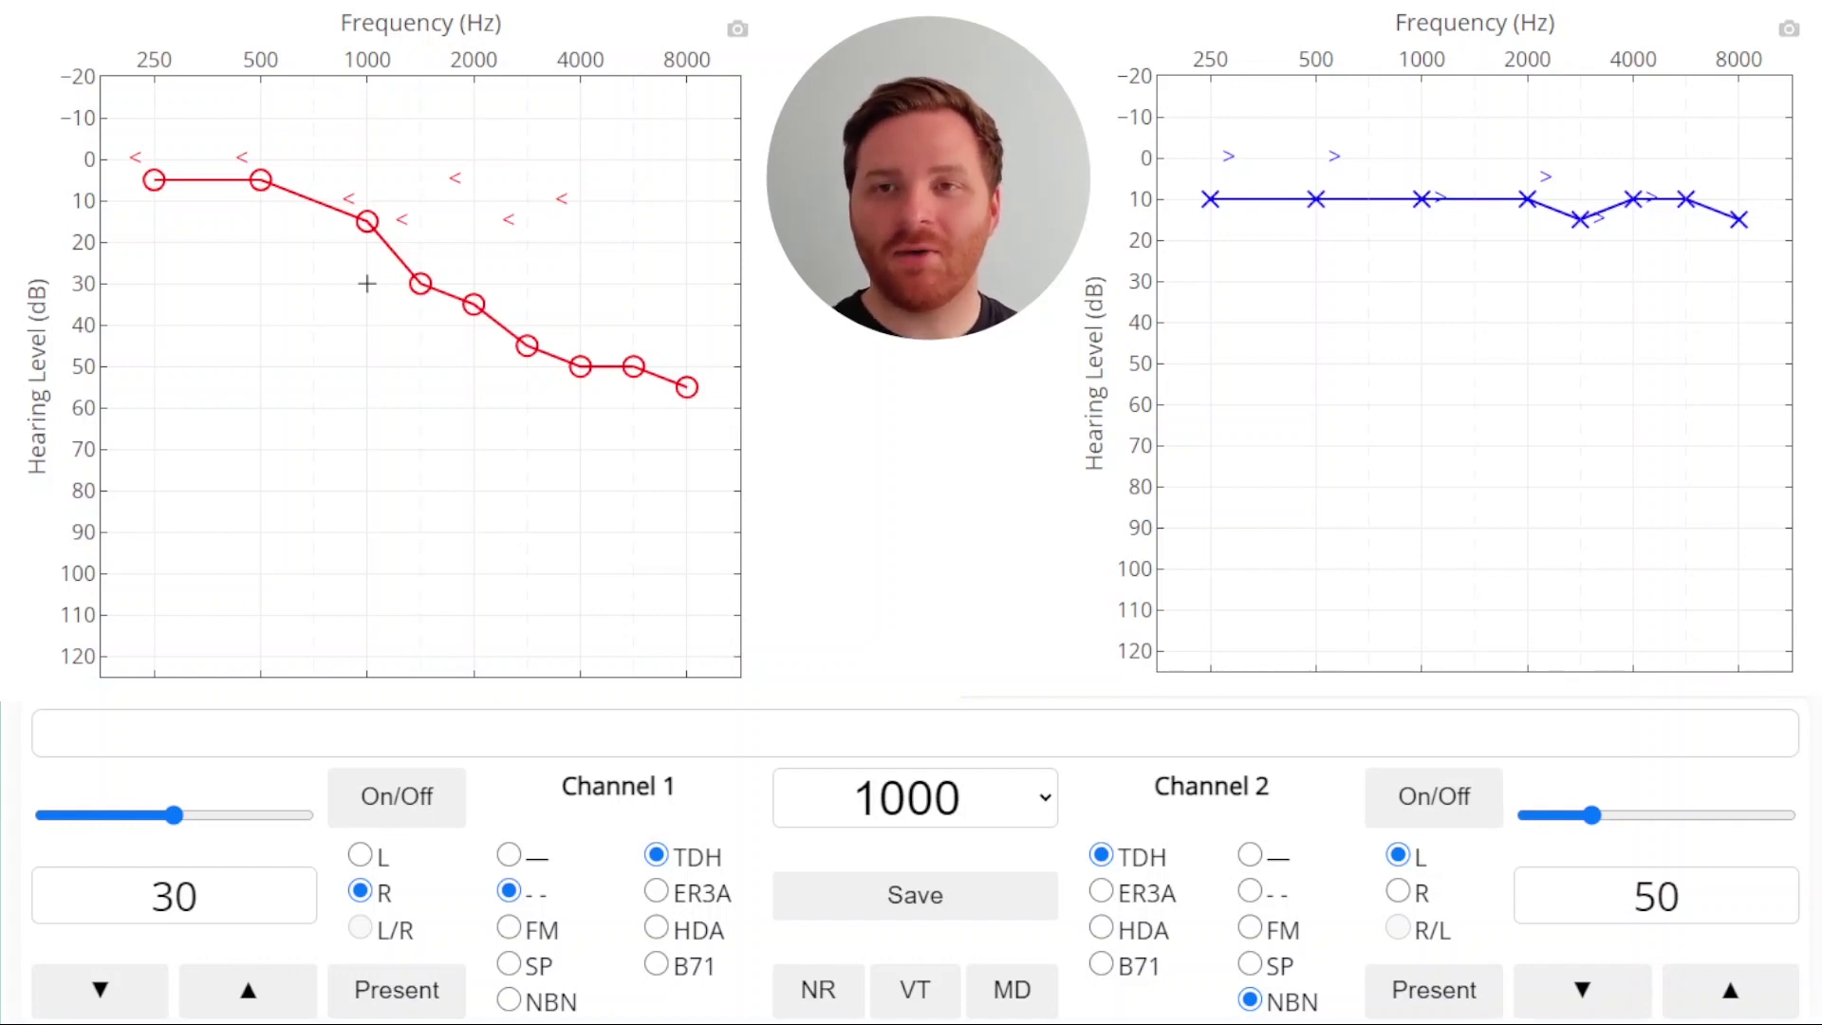
Examine the right-ear air-conduction thresholds against the opposite ear, frequency by frequency from 250 Hz to 2000 Hz.
left_click(151, 201)
left_click(154, 179)
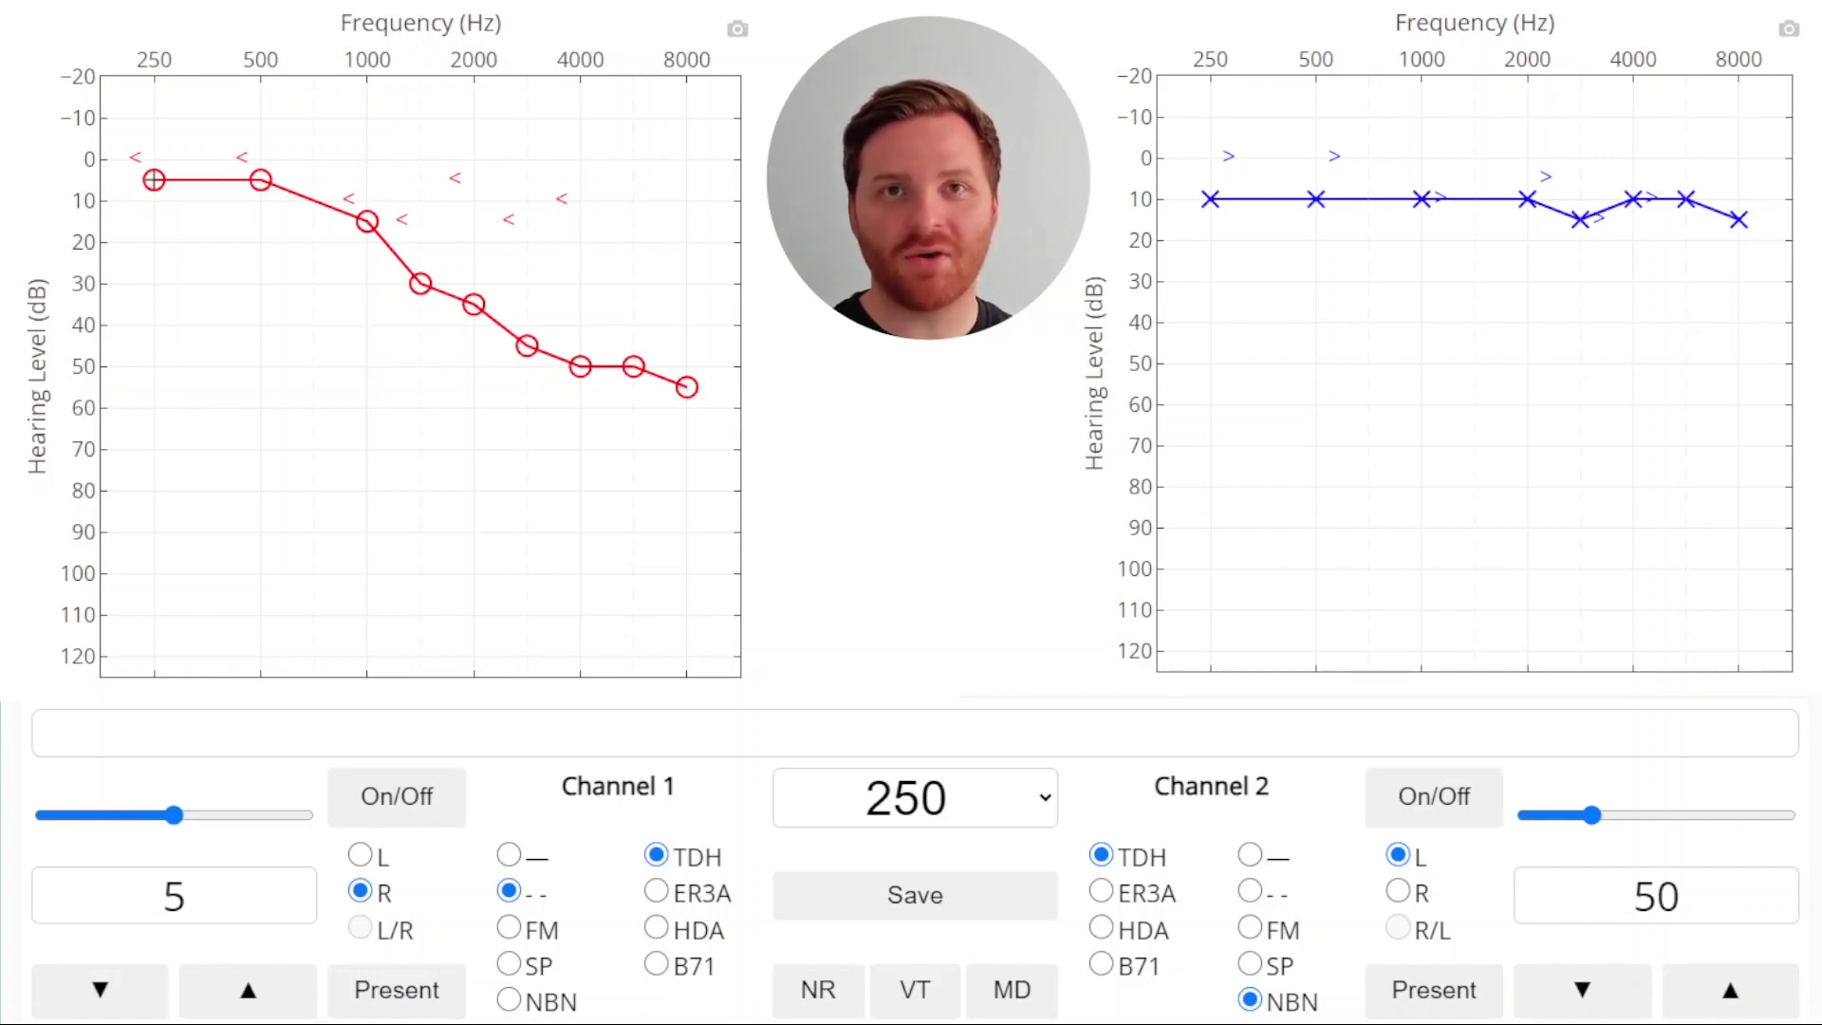
key("Right")
key("Down")
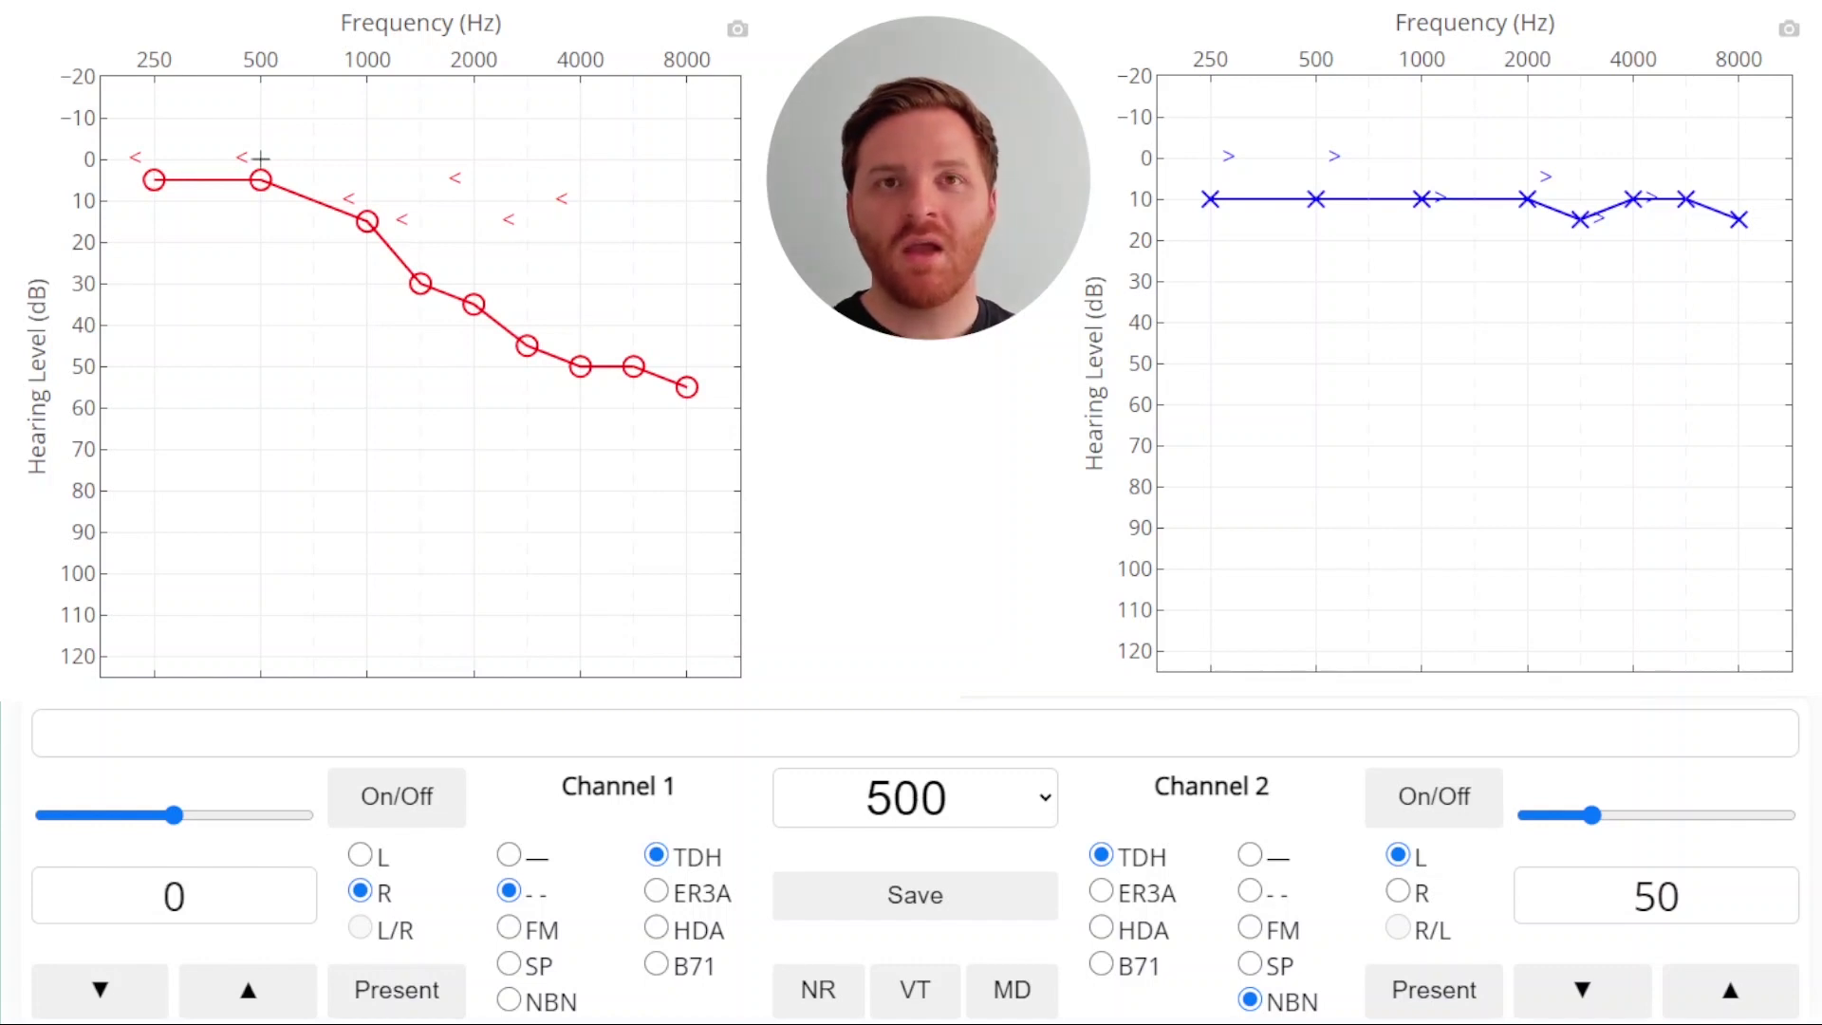
key("Left")
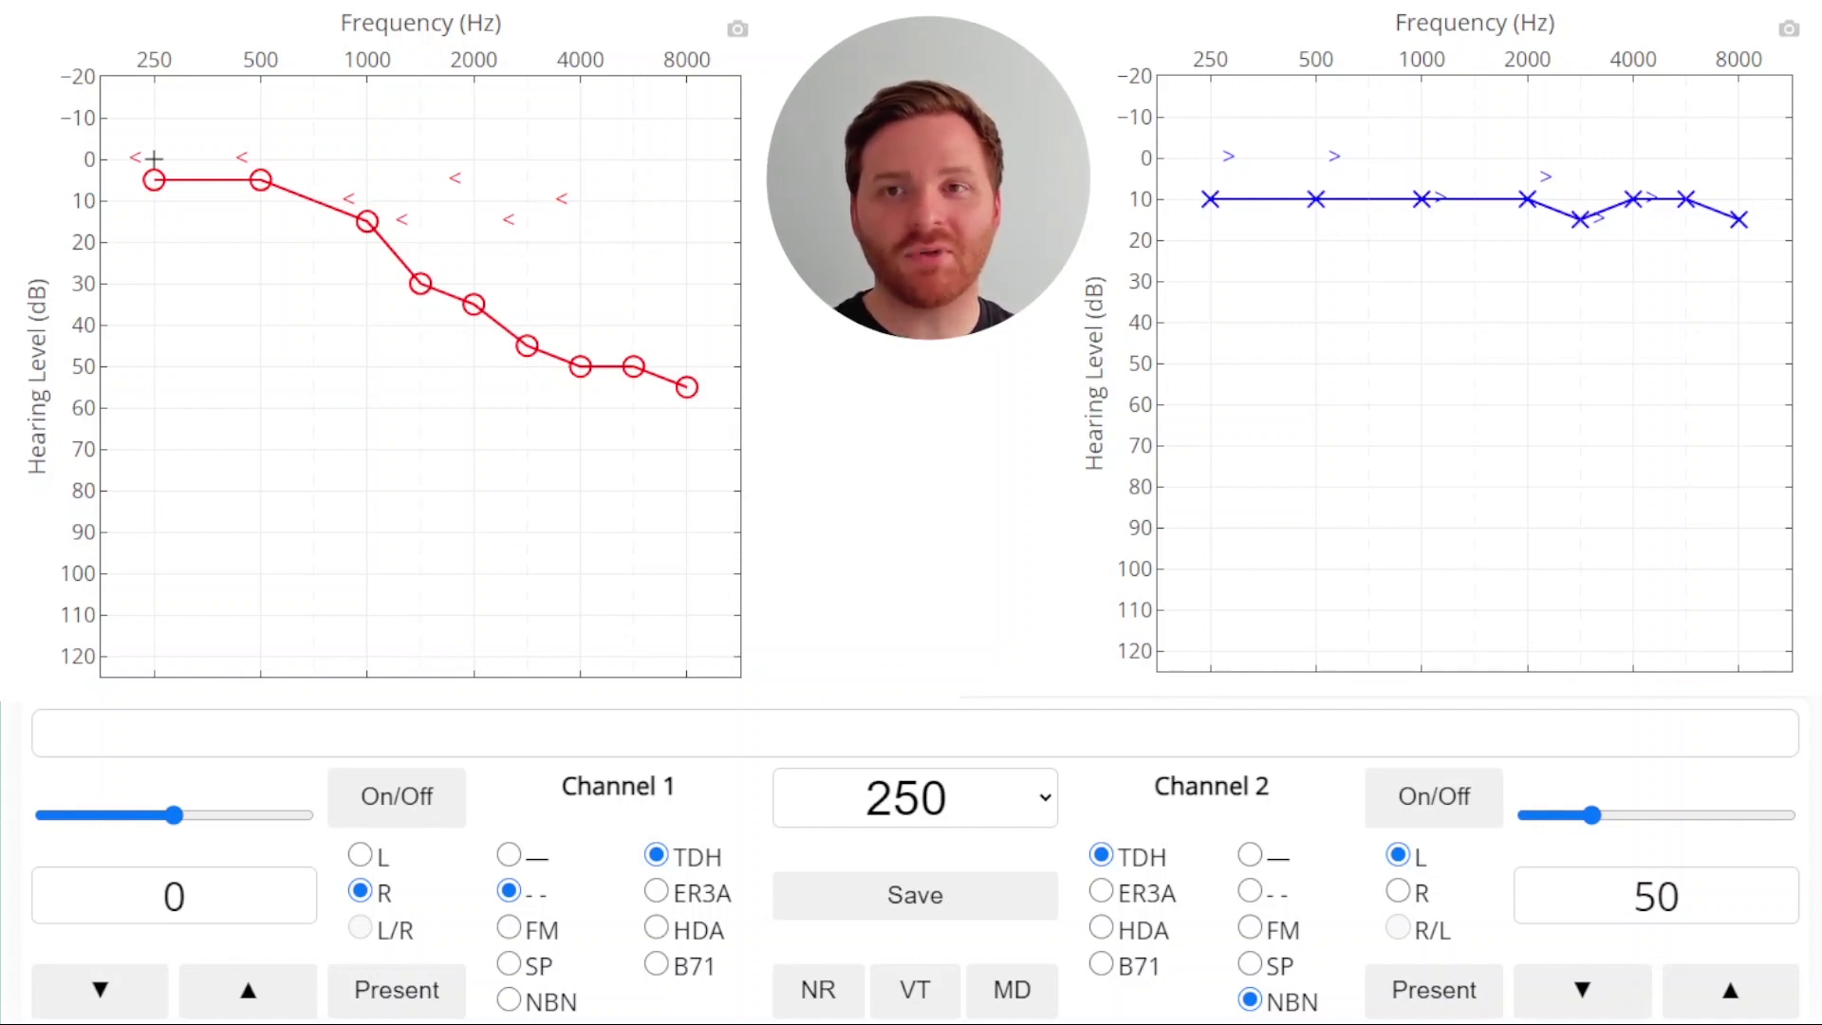
key("Right")
key("Right")
key("Up")
key("Up")
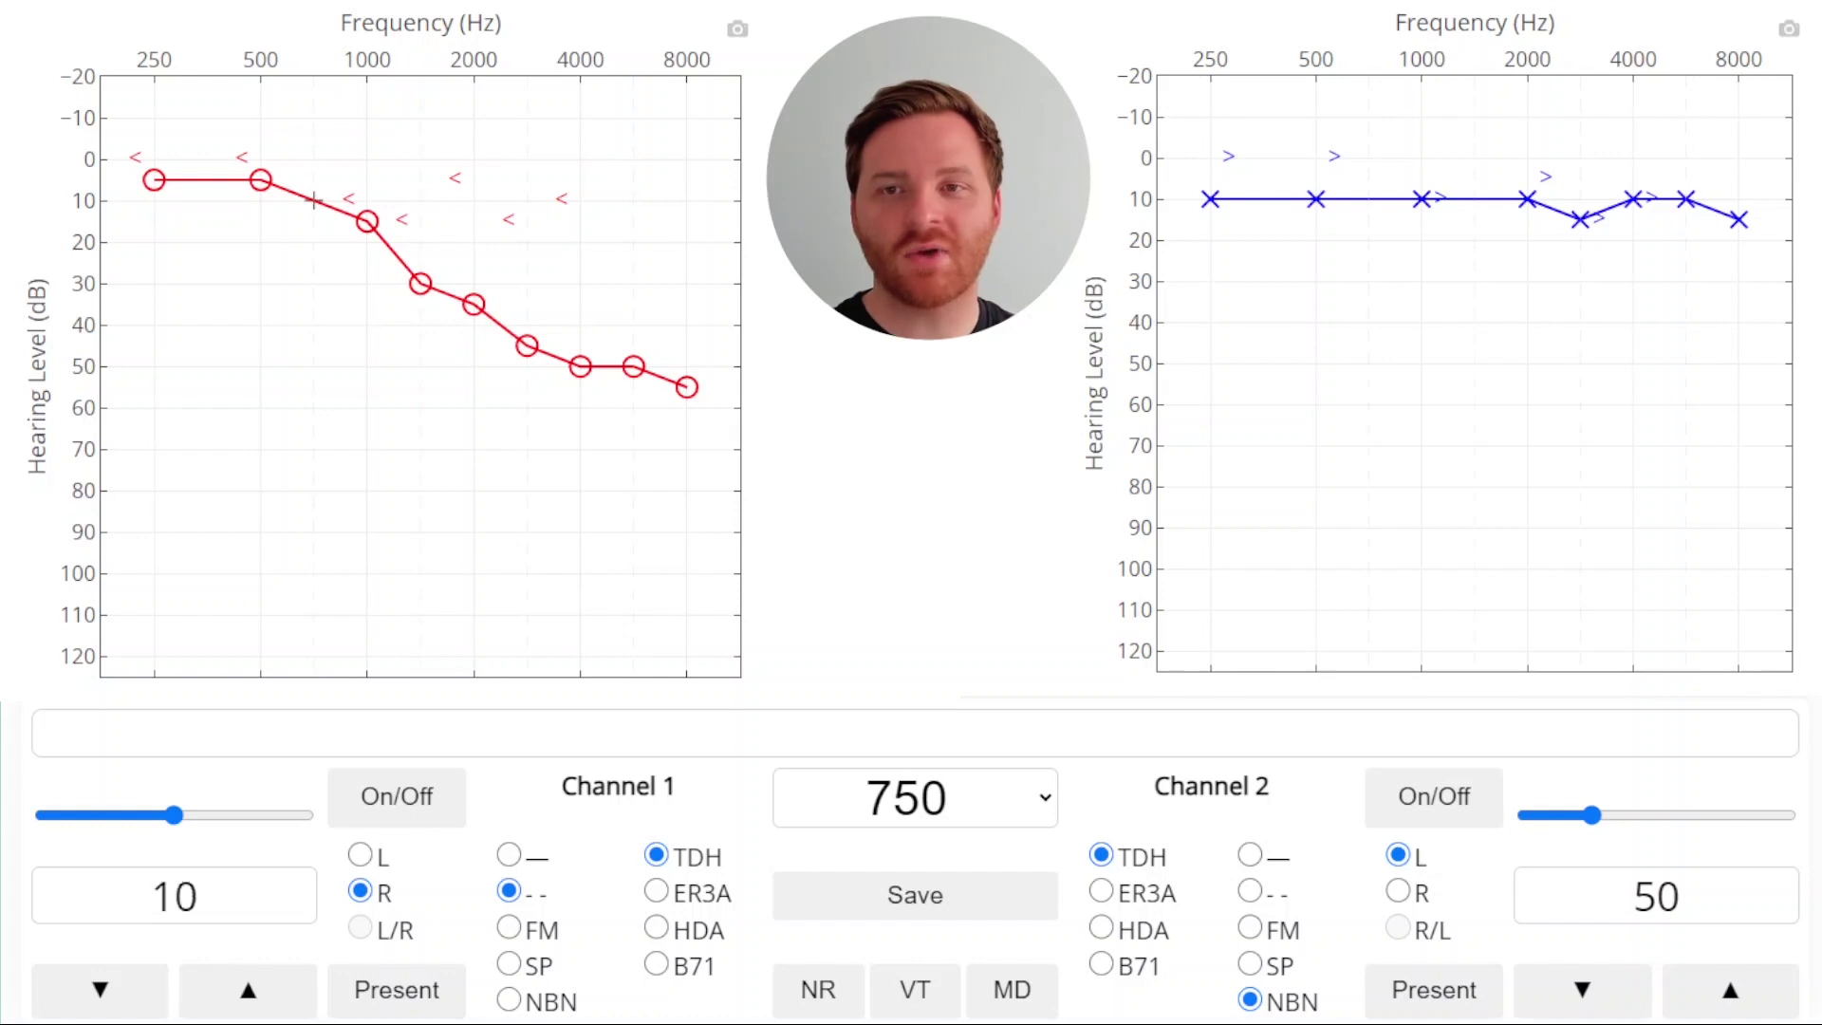
key("Right")
key("Up")
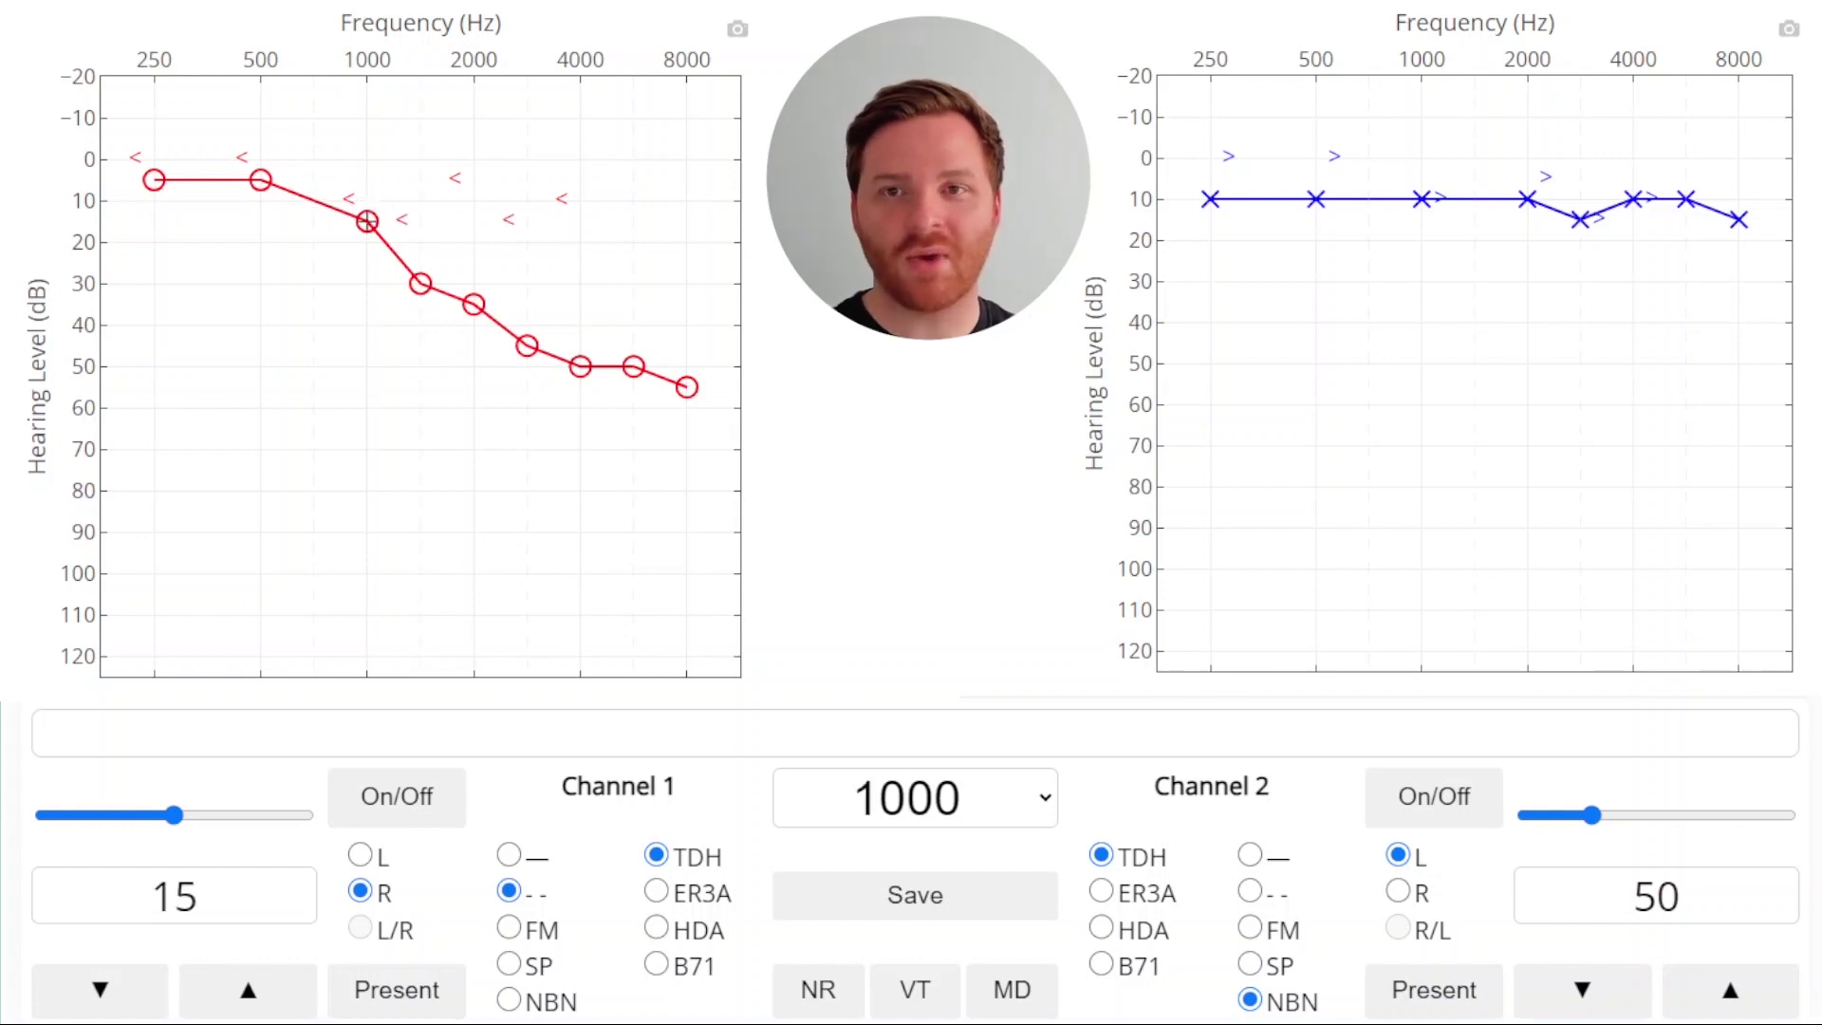
key("Right")
key("Right")
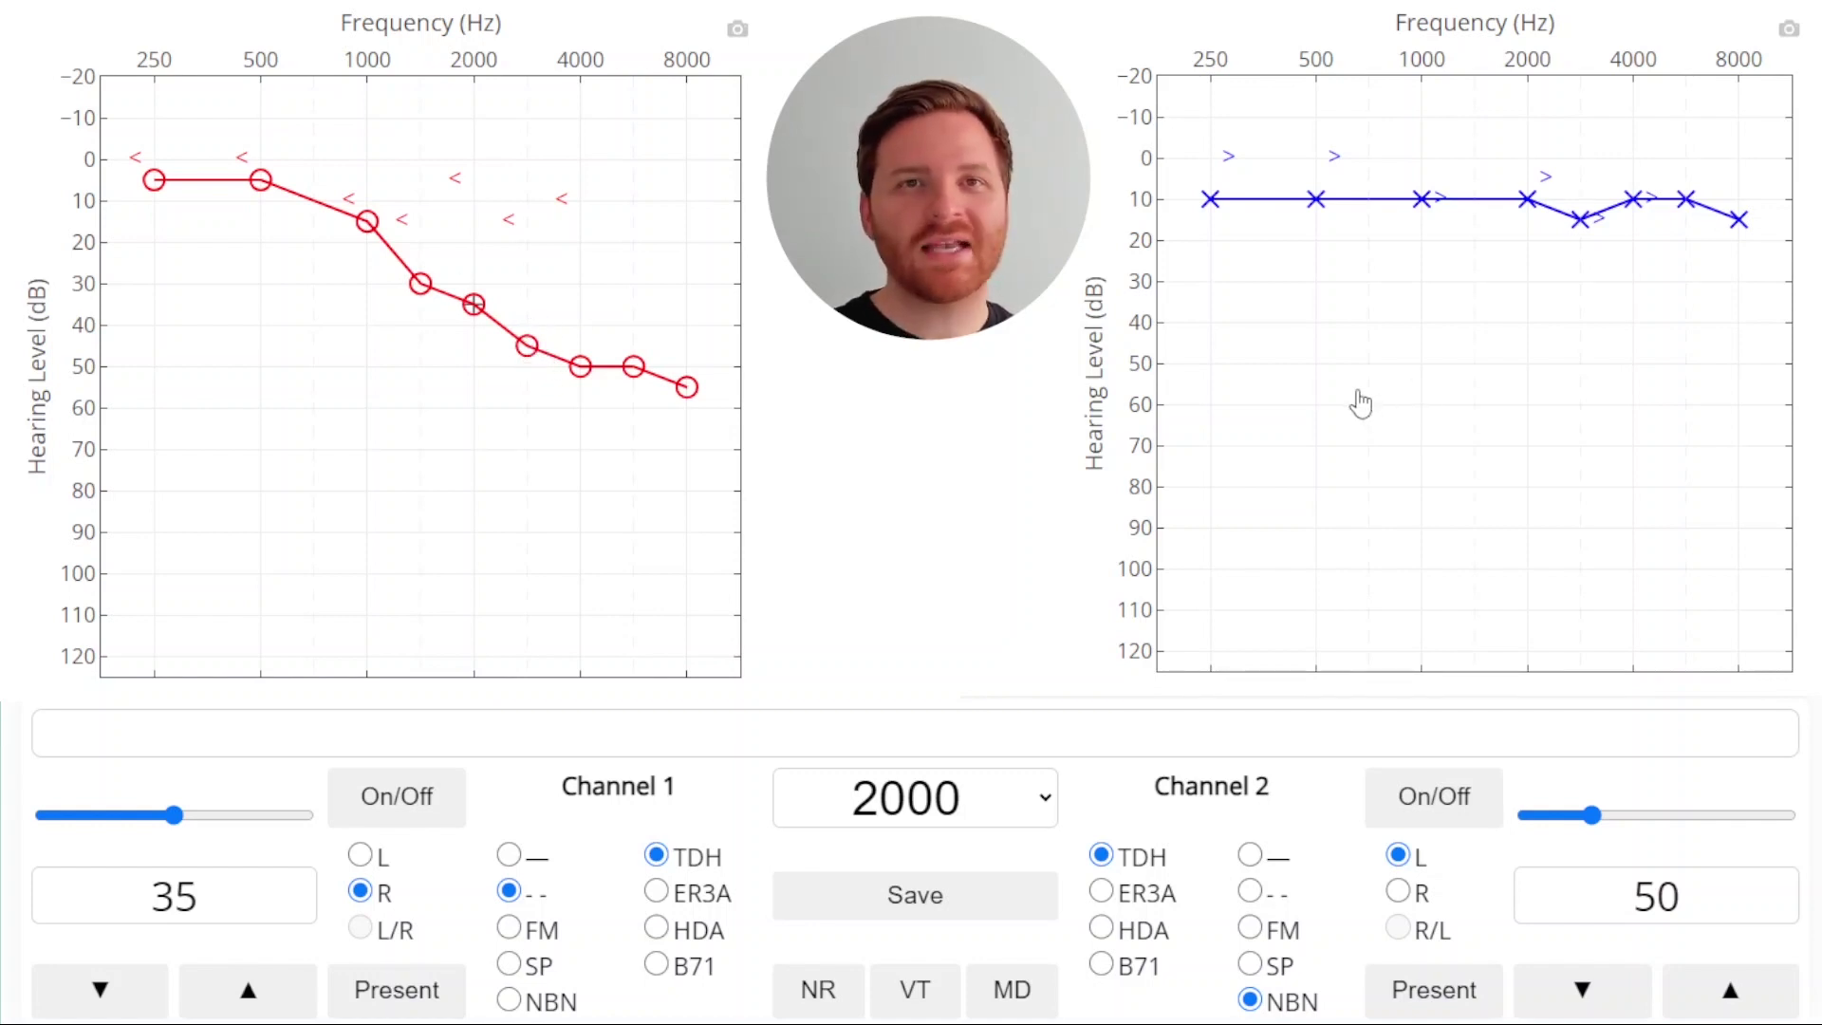
Set the right-ear test tone to 4000 Hz at 50 dB and the left-ear narrowband masking noise to 20 dB.
left_click(582, 368)
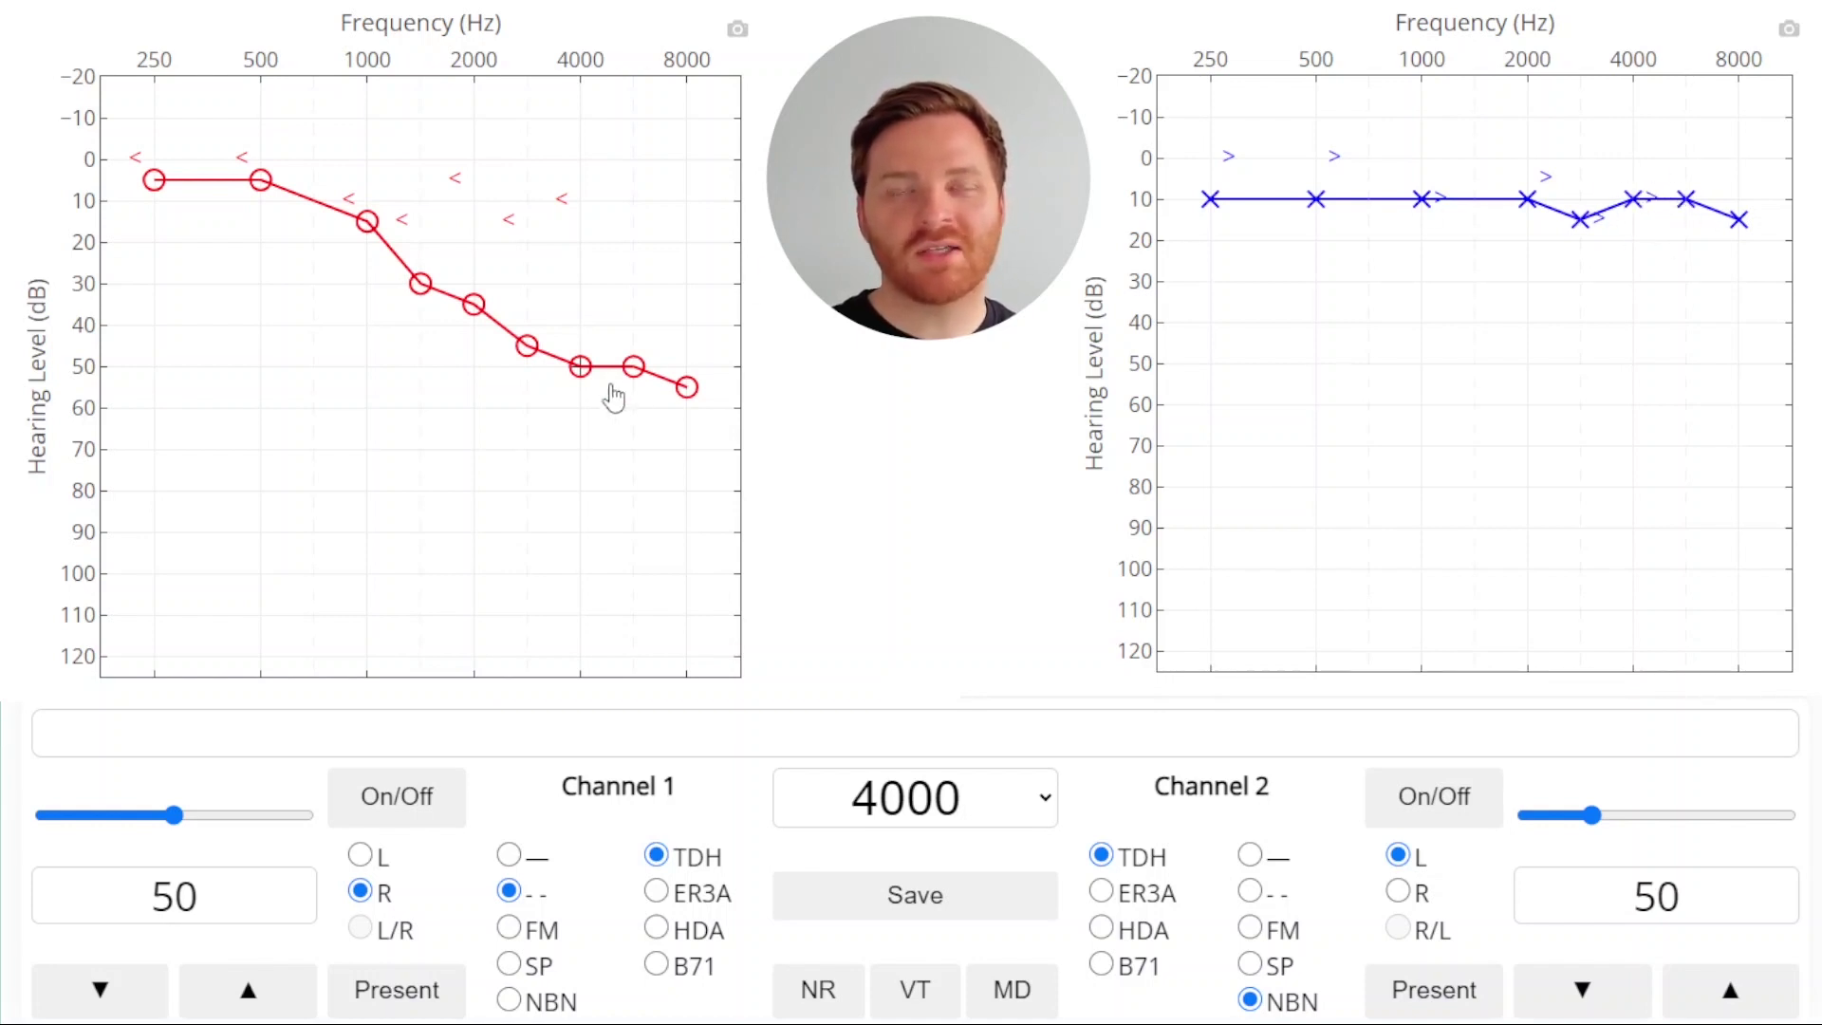
left_click(1633, 322)
left_click(1633, 282)
left_click(1633, 240)
left_click(1632, 199)
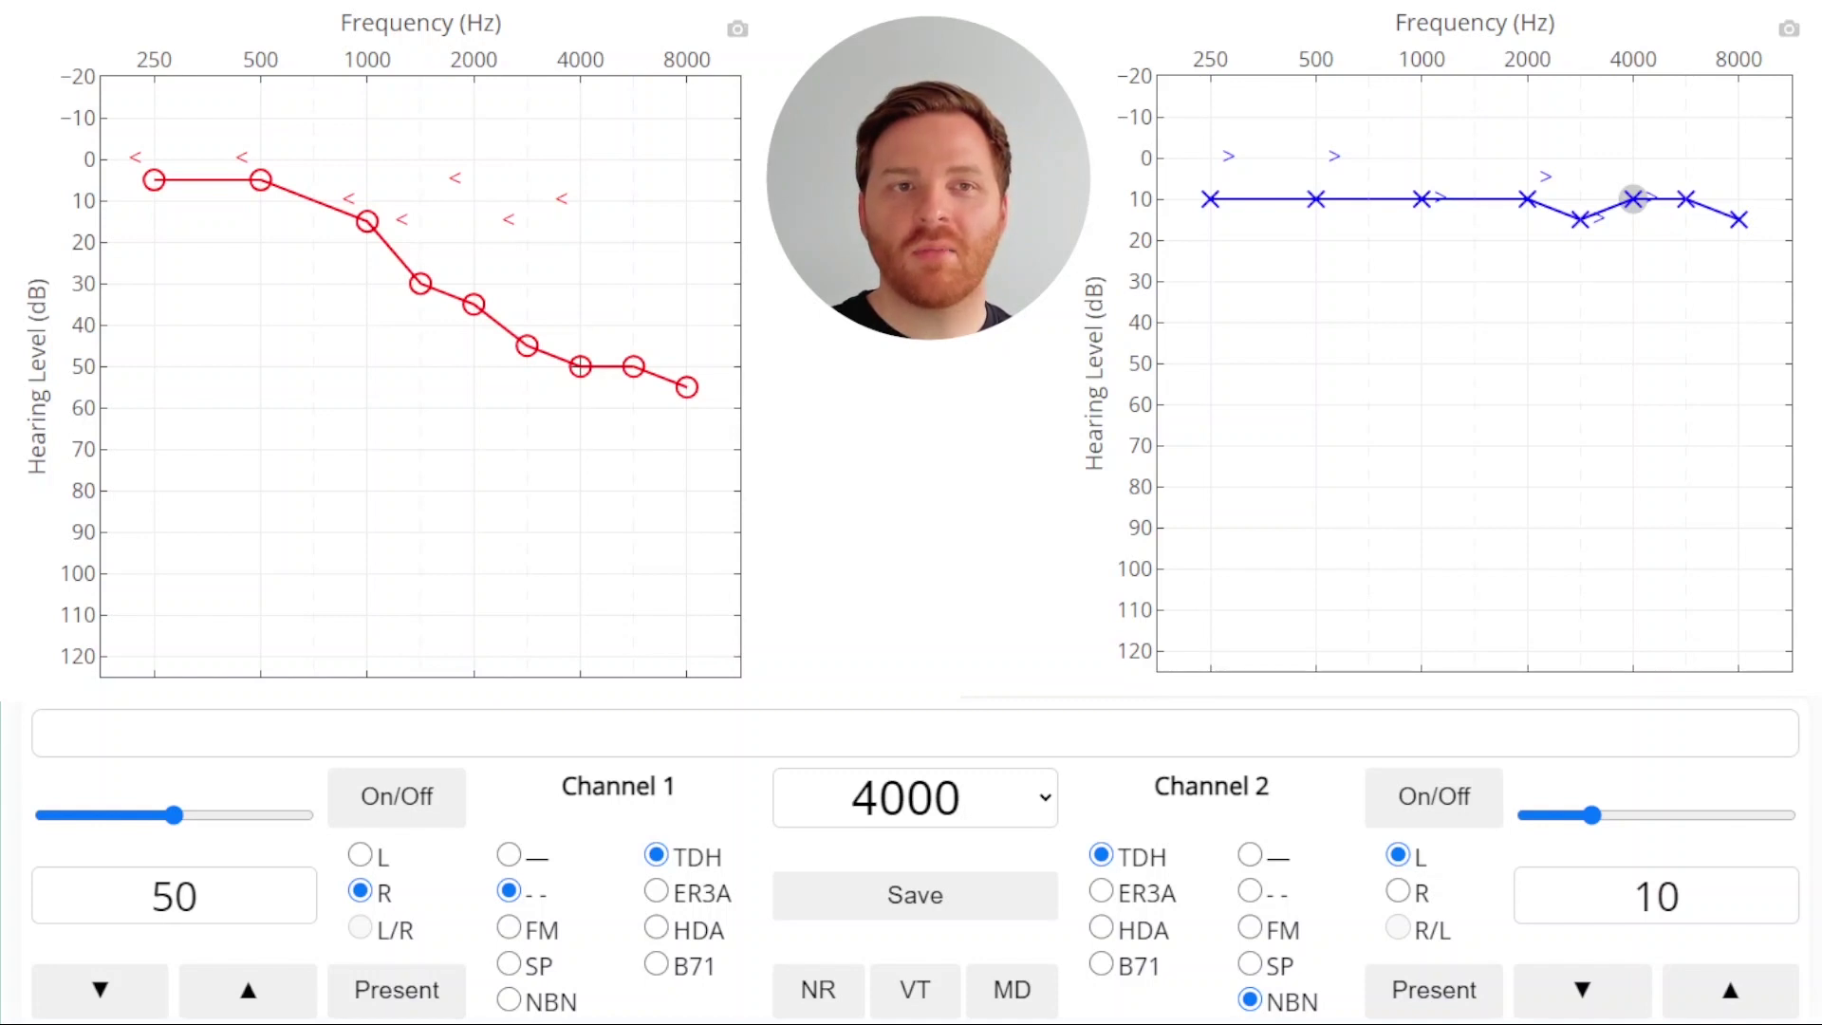
left_click(1633, 240)
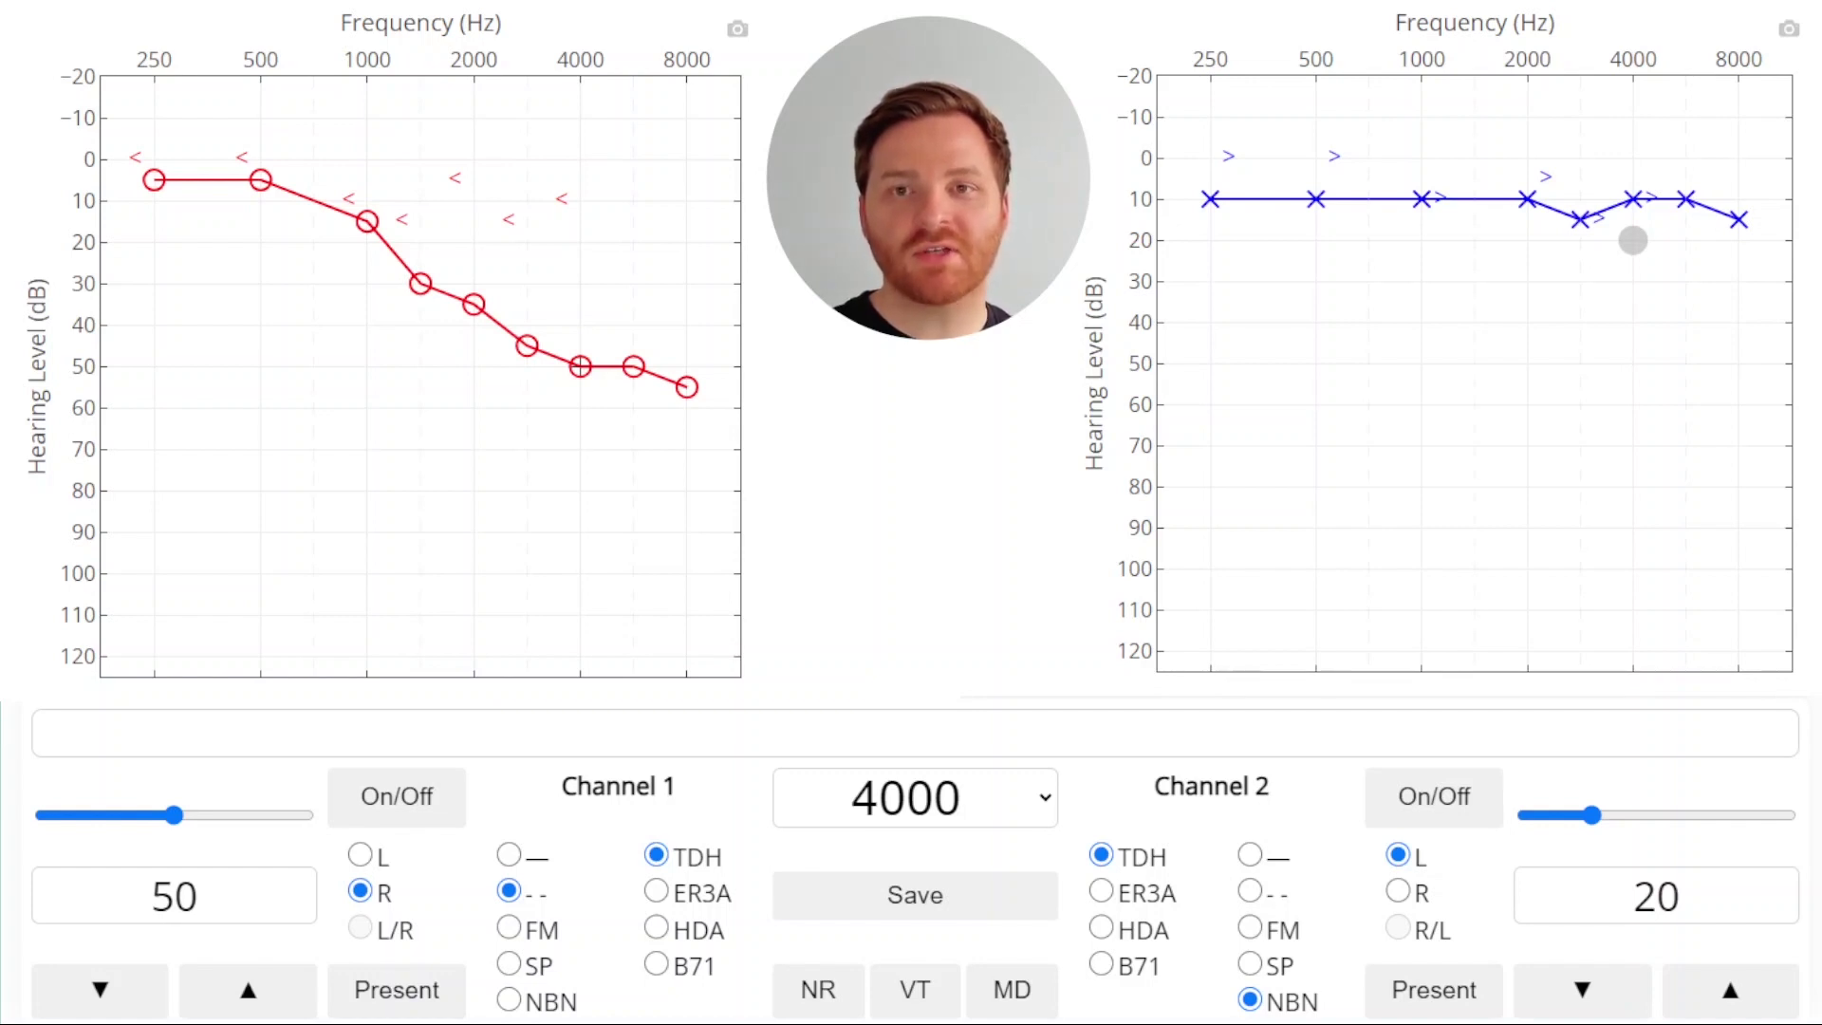
Raise the 4000 Hz tone to 55 dB and the masking noise in 5 dB steps to 35 dB, and save the right-ear masked threshold.
key("Up")
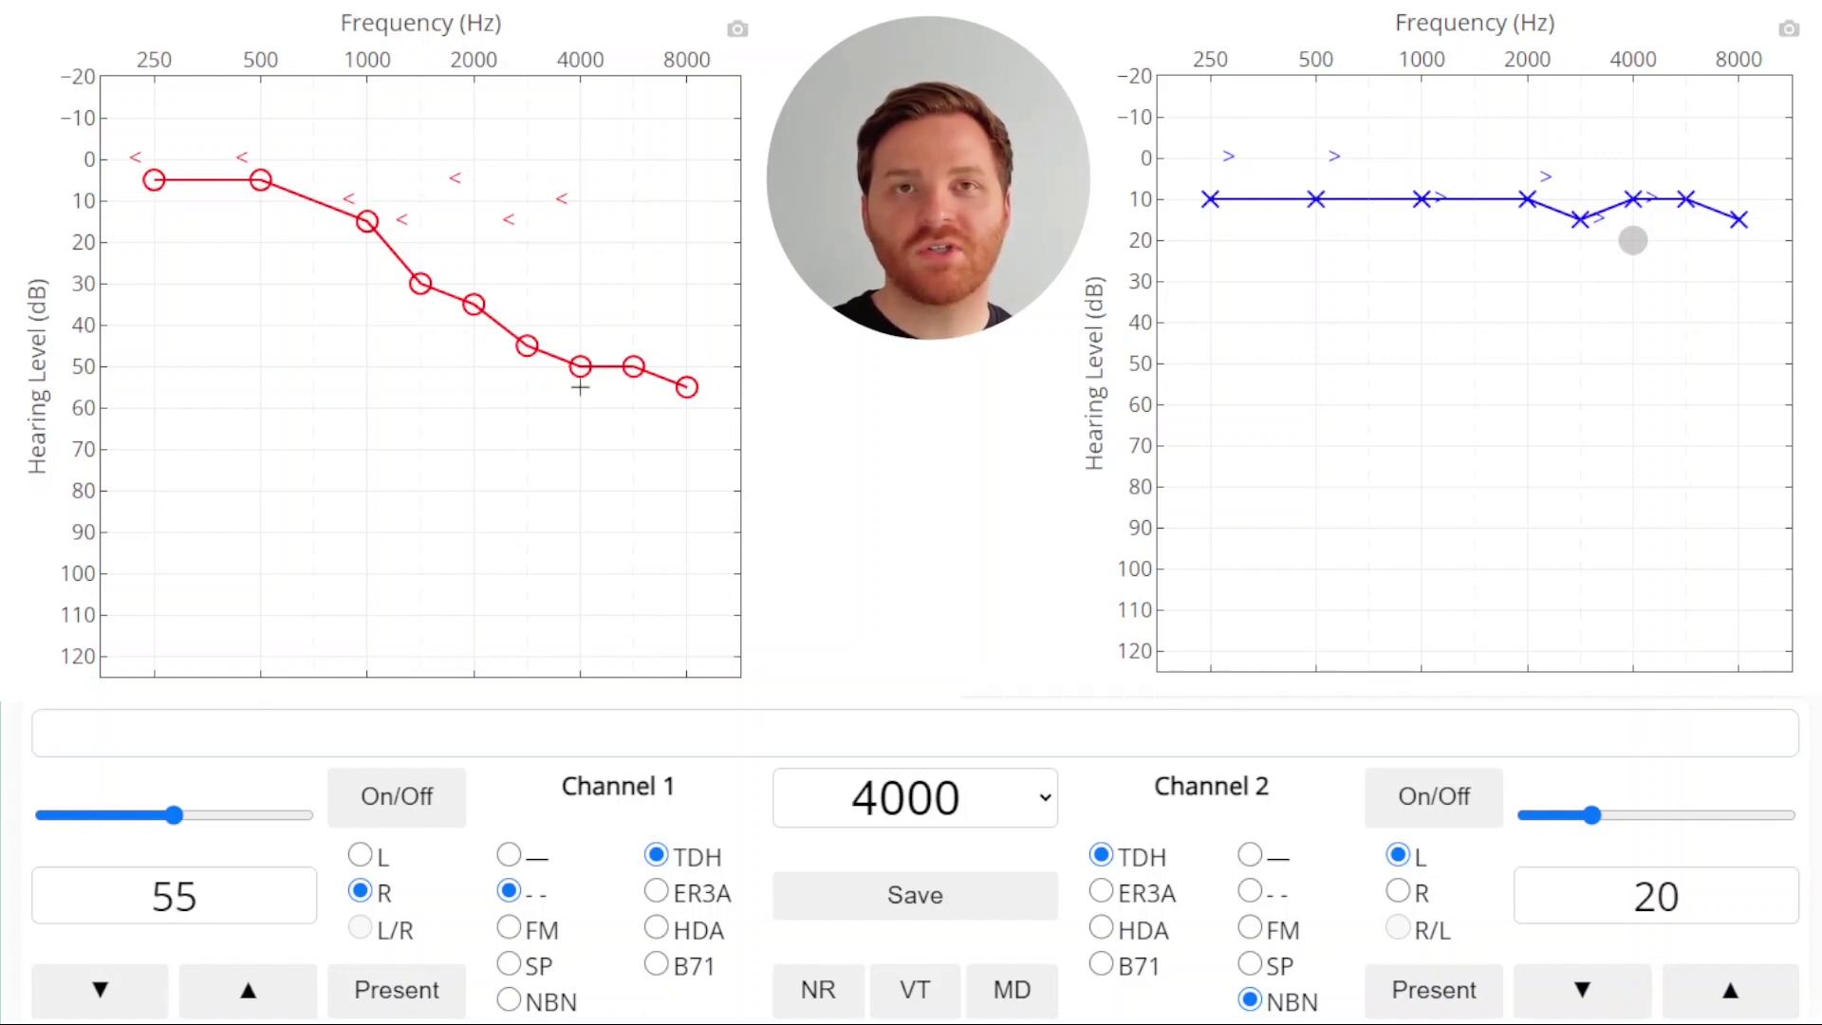
key("Up")
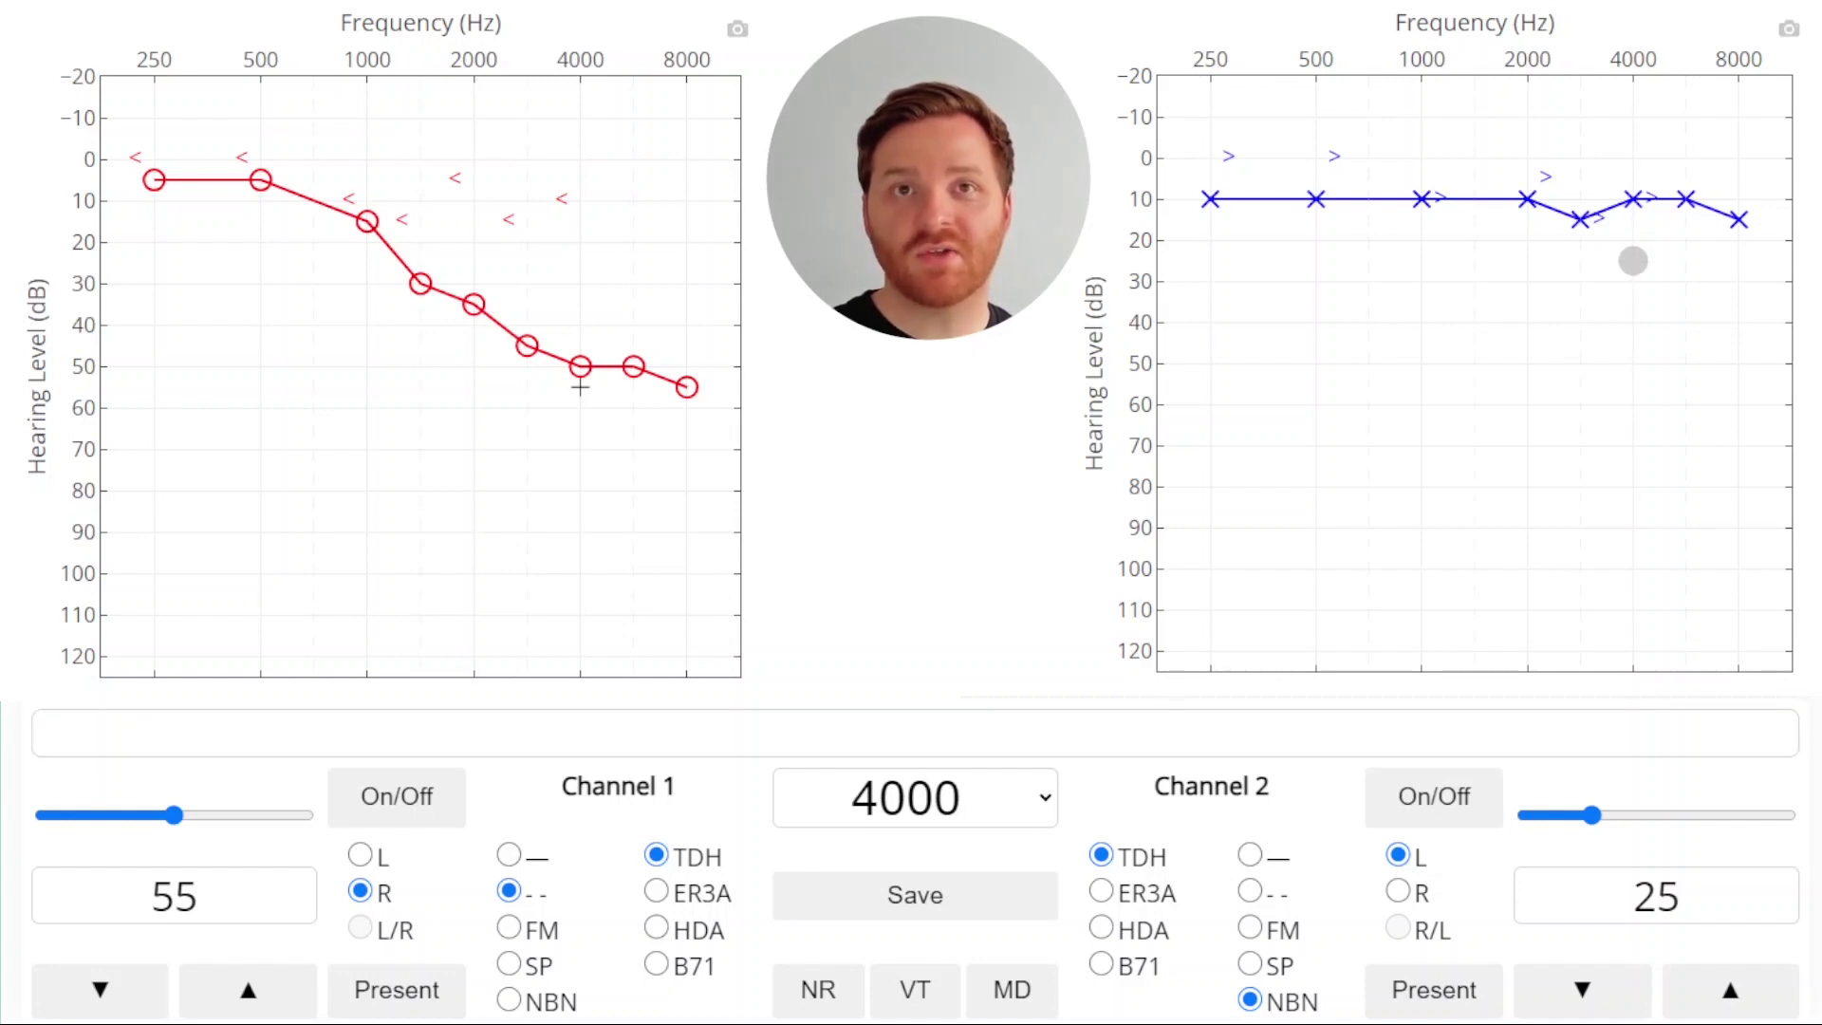
key("Up")
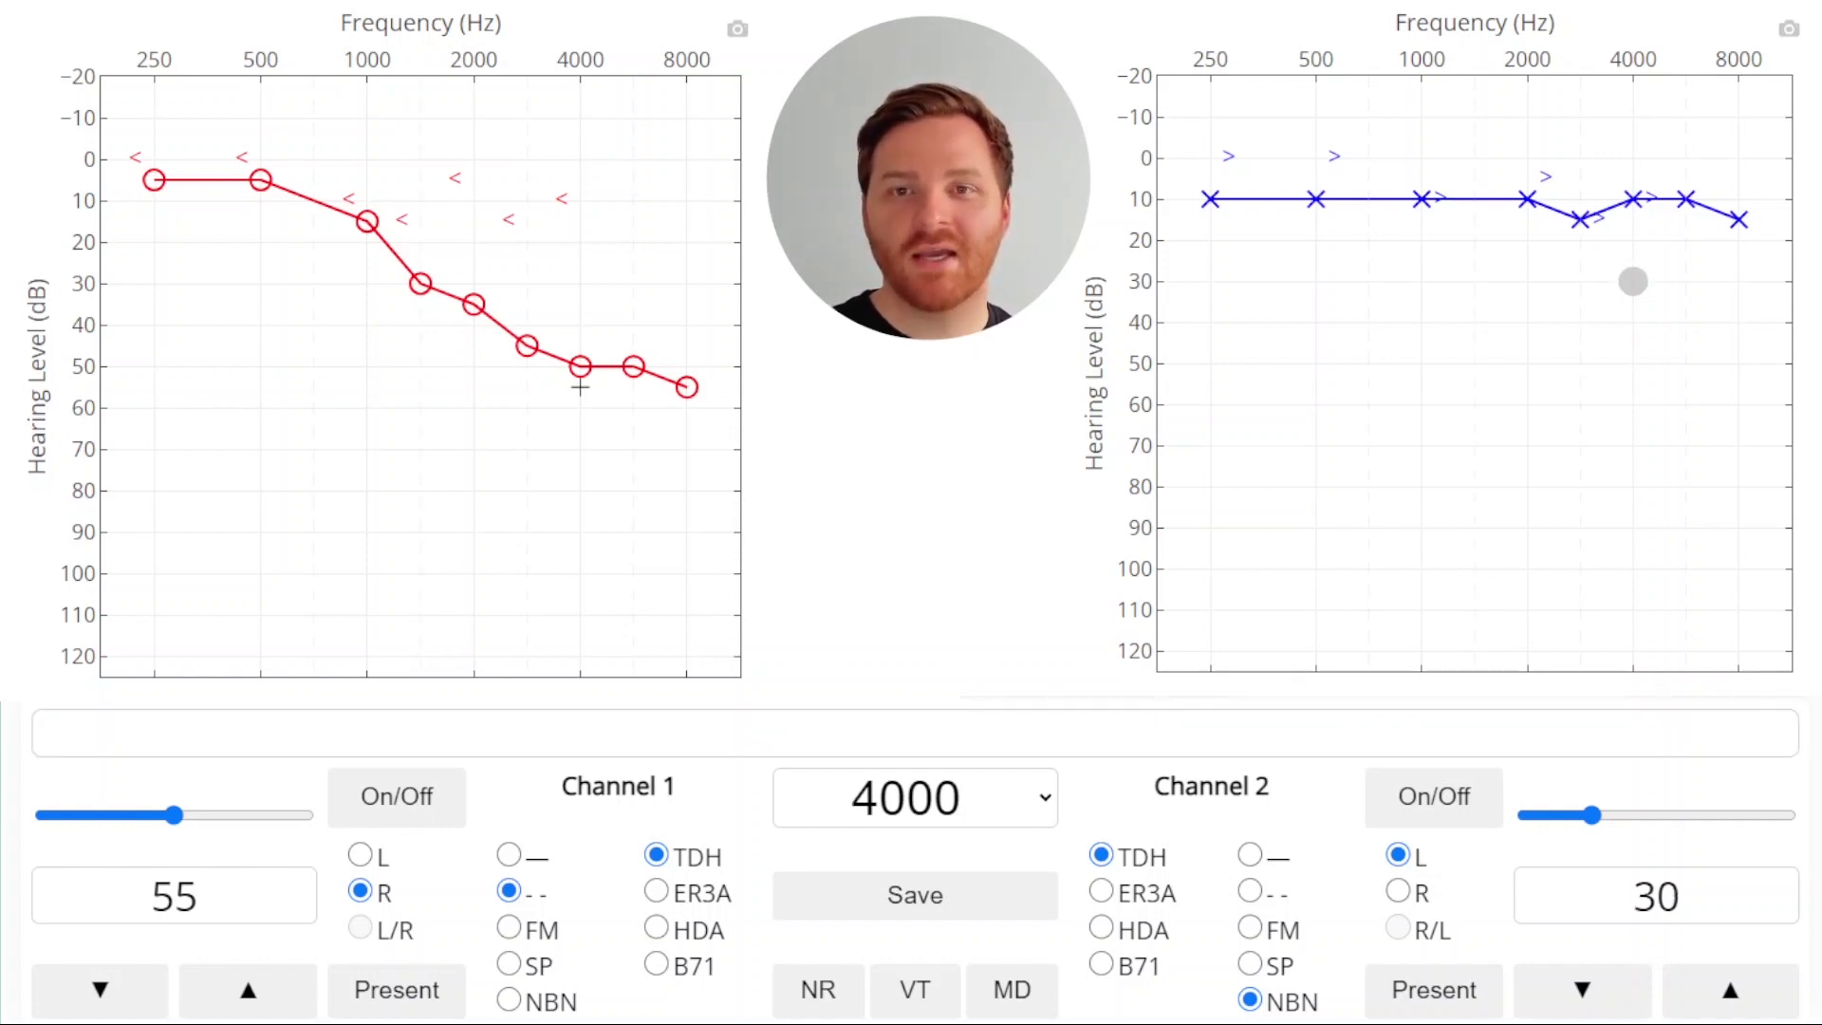
key("Up")
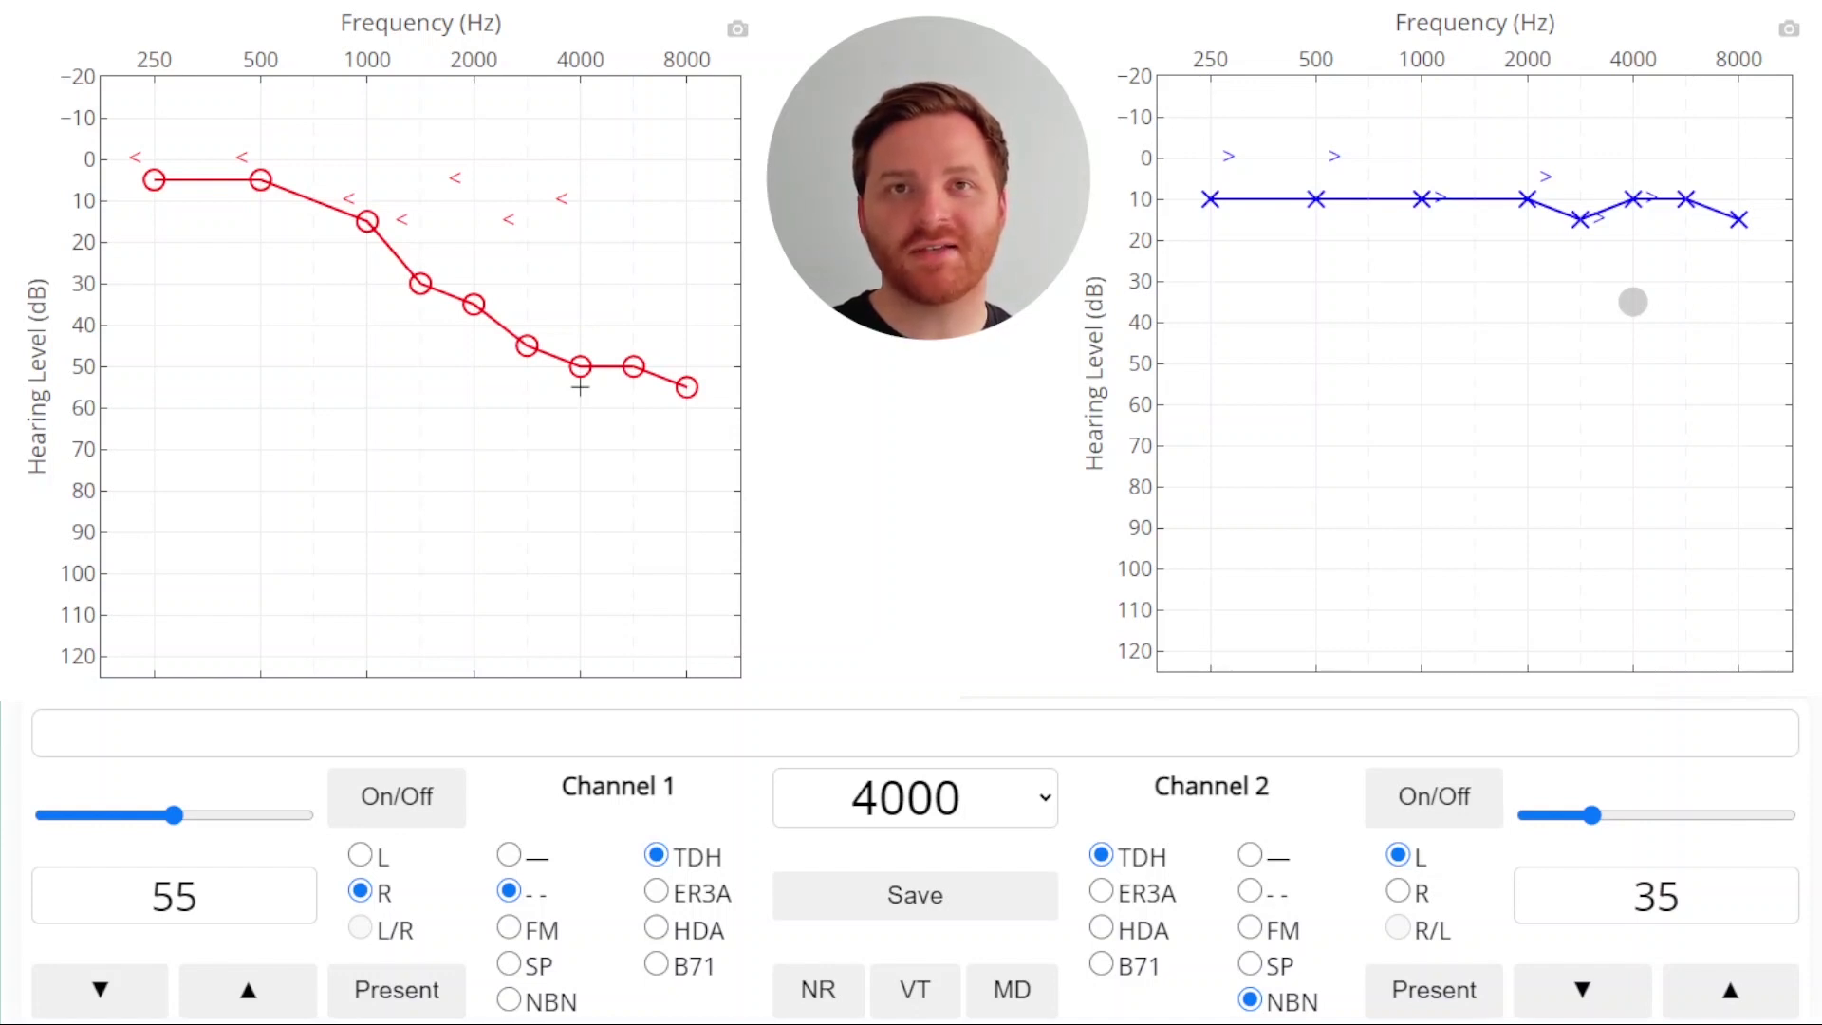
left_click(579, 386)
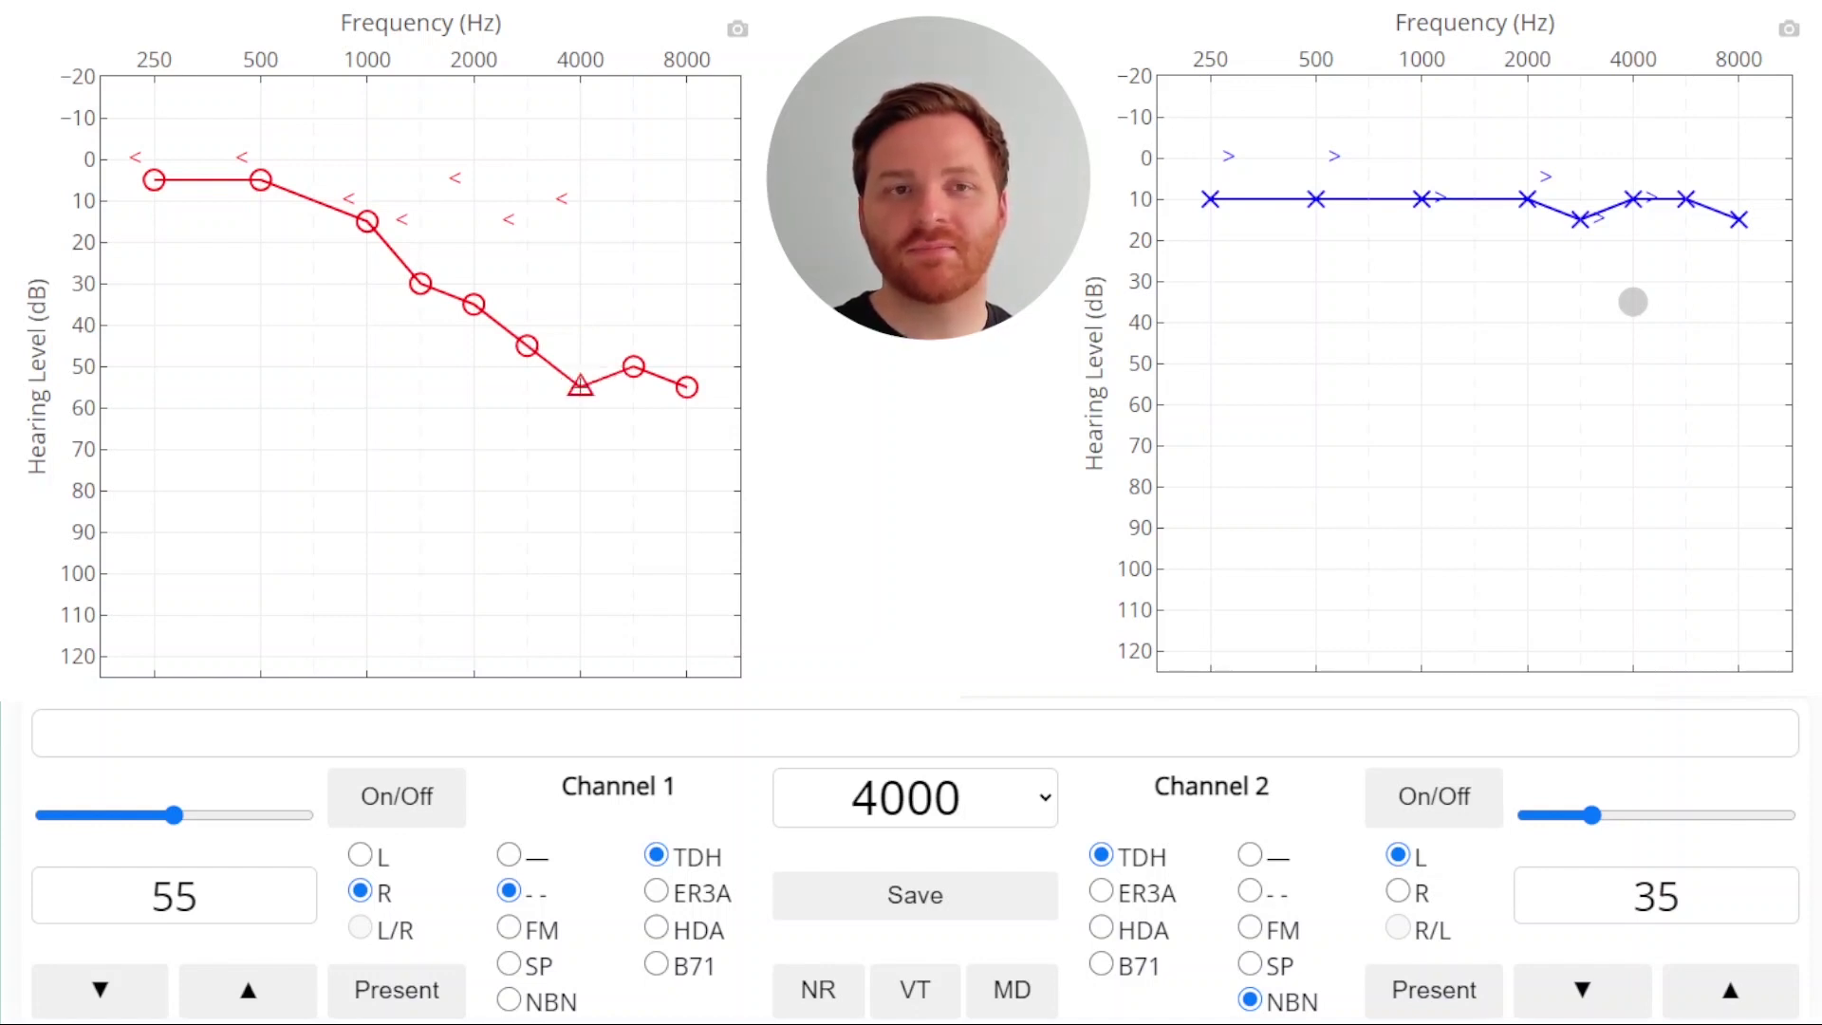
Switch to 6000 Hz and bring the left-ear masking noise down to 10 dB, then up to a starting level of 20 dB.
key("Right")
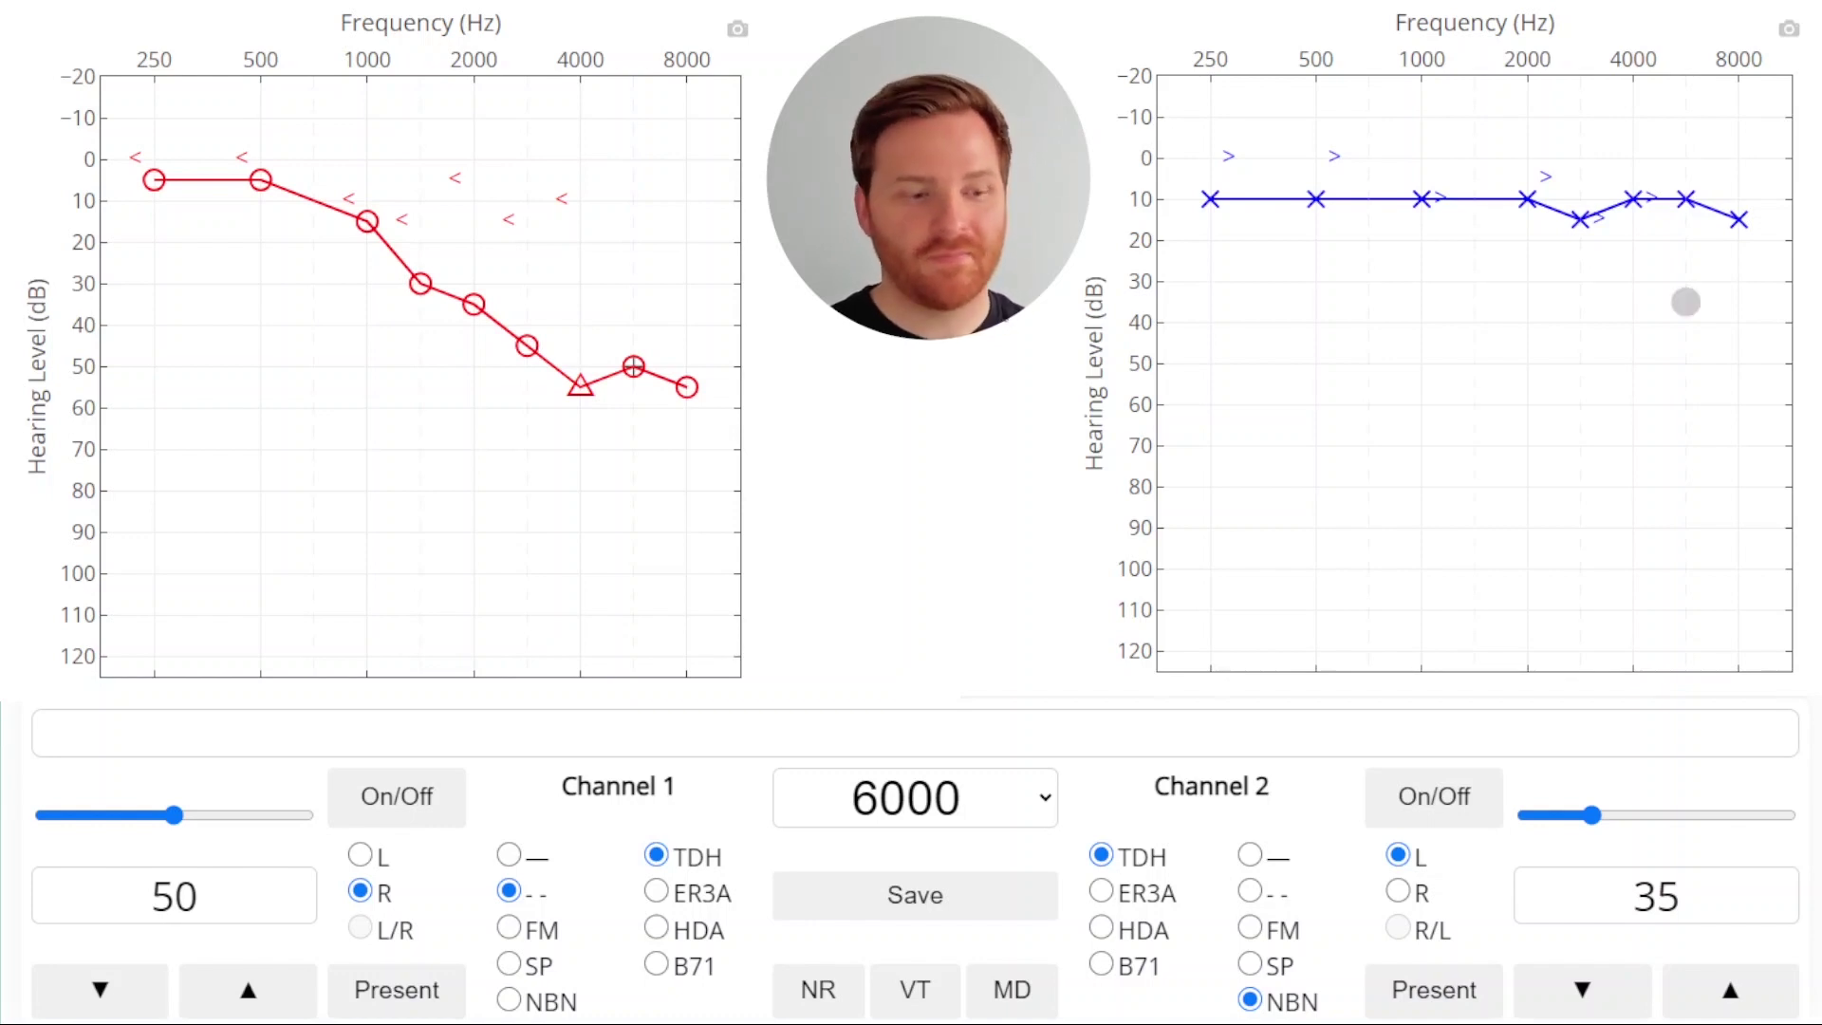
key("Down")
key("Down")
key("Down")
key("Down")
key("Down")
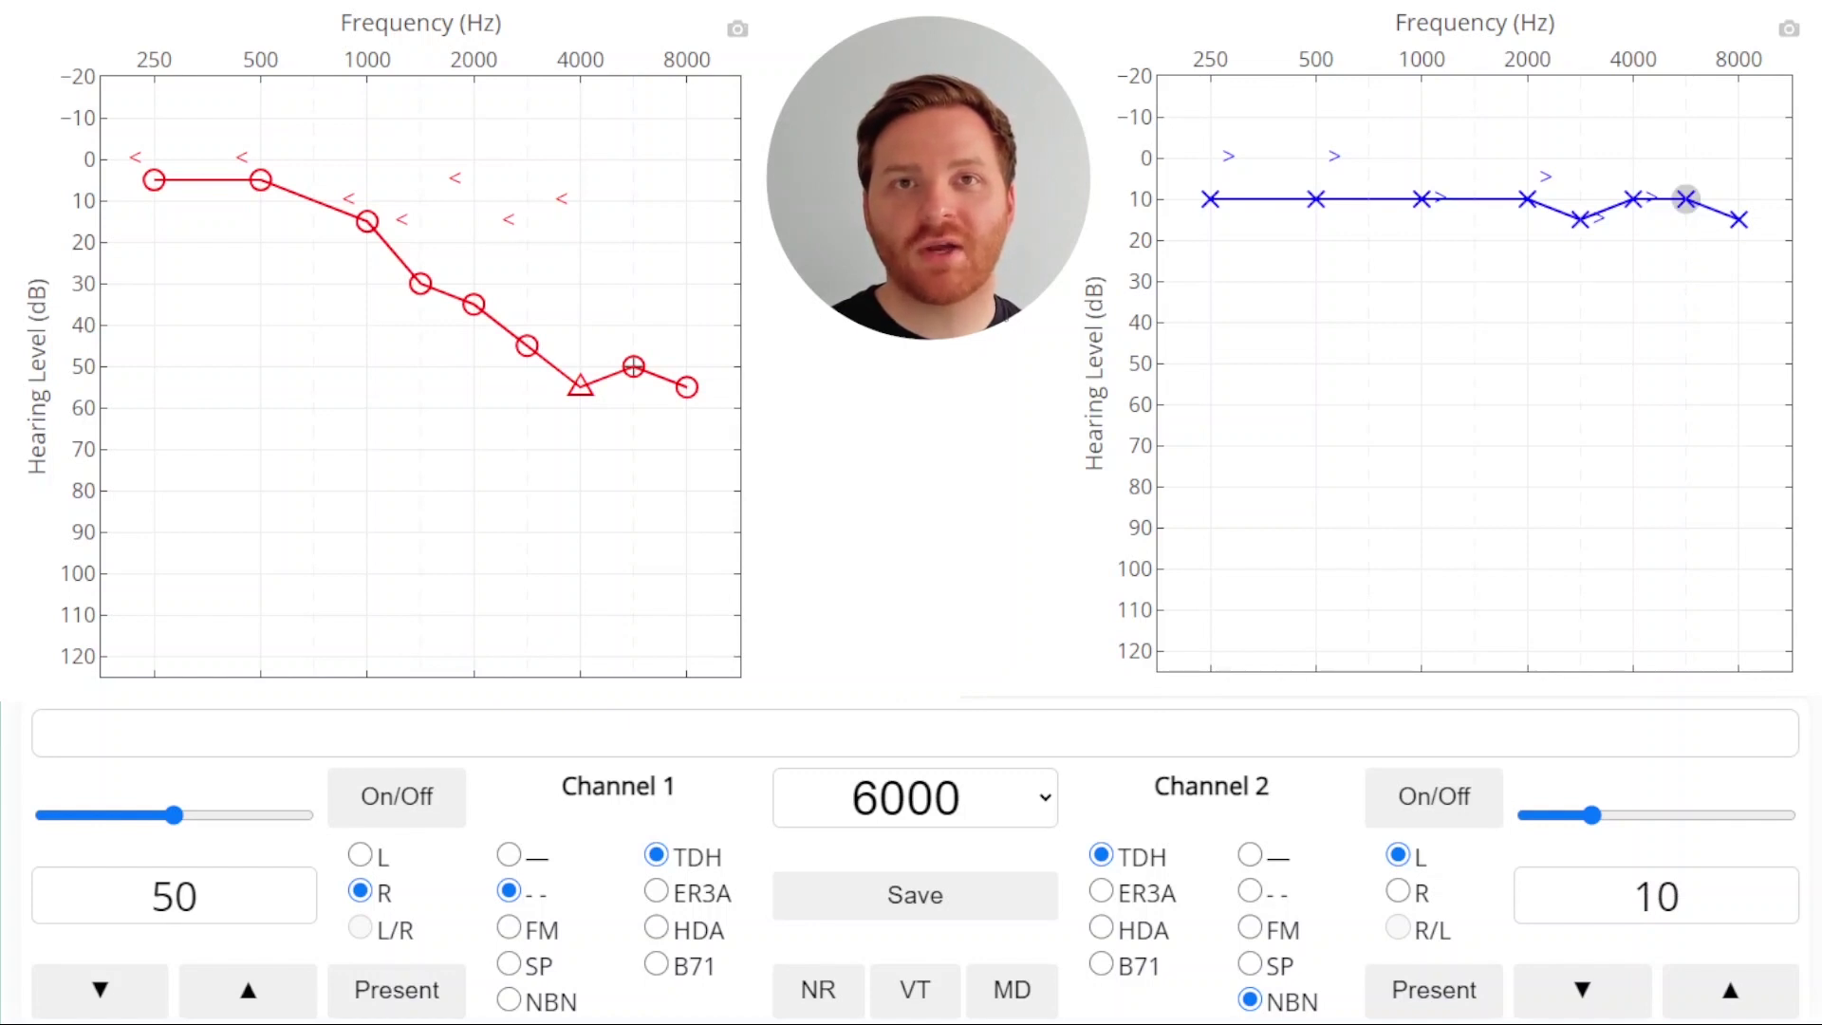
key("Up")
key("Up")
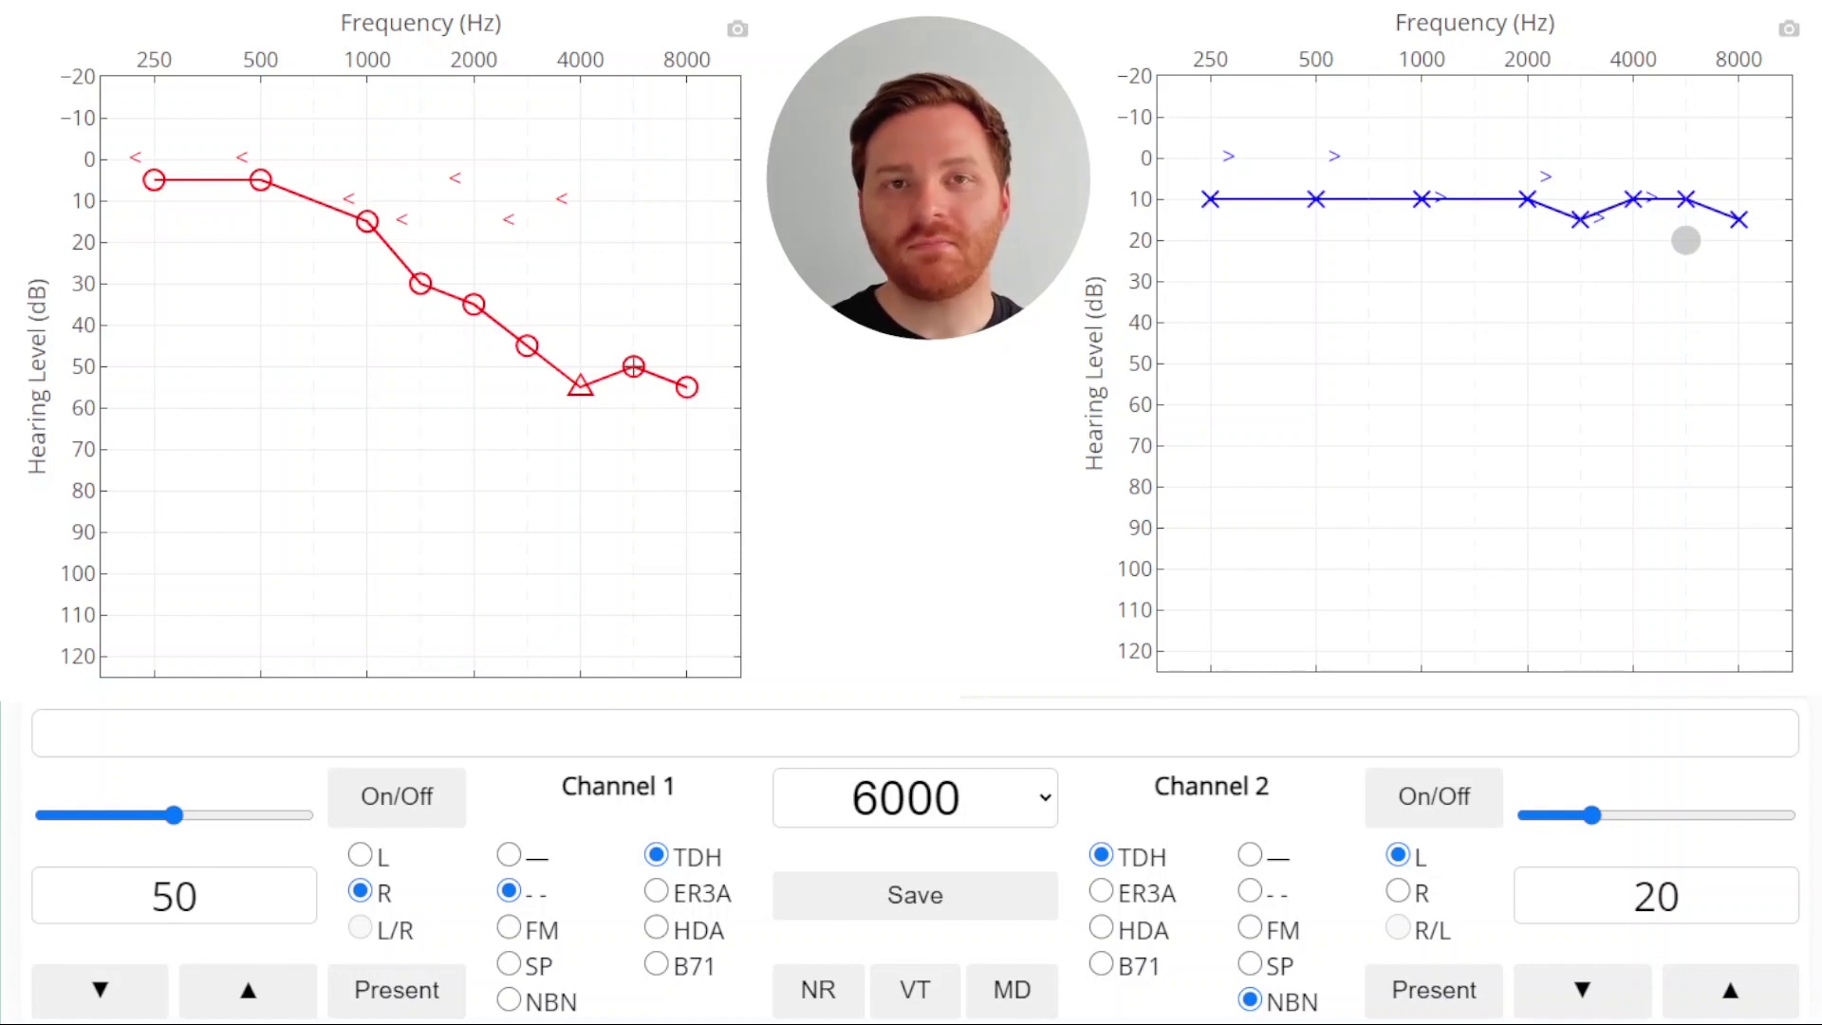
Present the 50 dB tone at 6000 Hz with masking noise at 20, 25 and 30 dB, and save the right-ear masked threshold.
key("space")
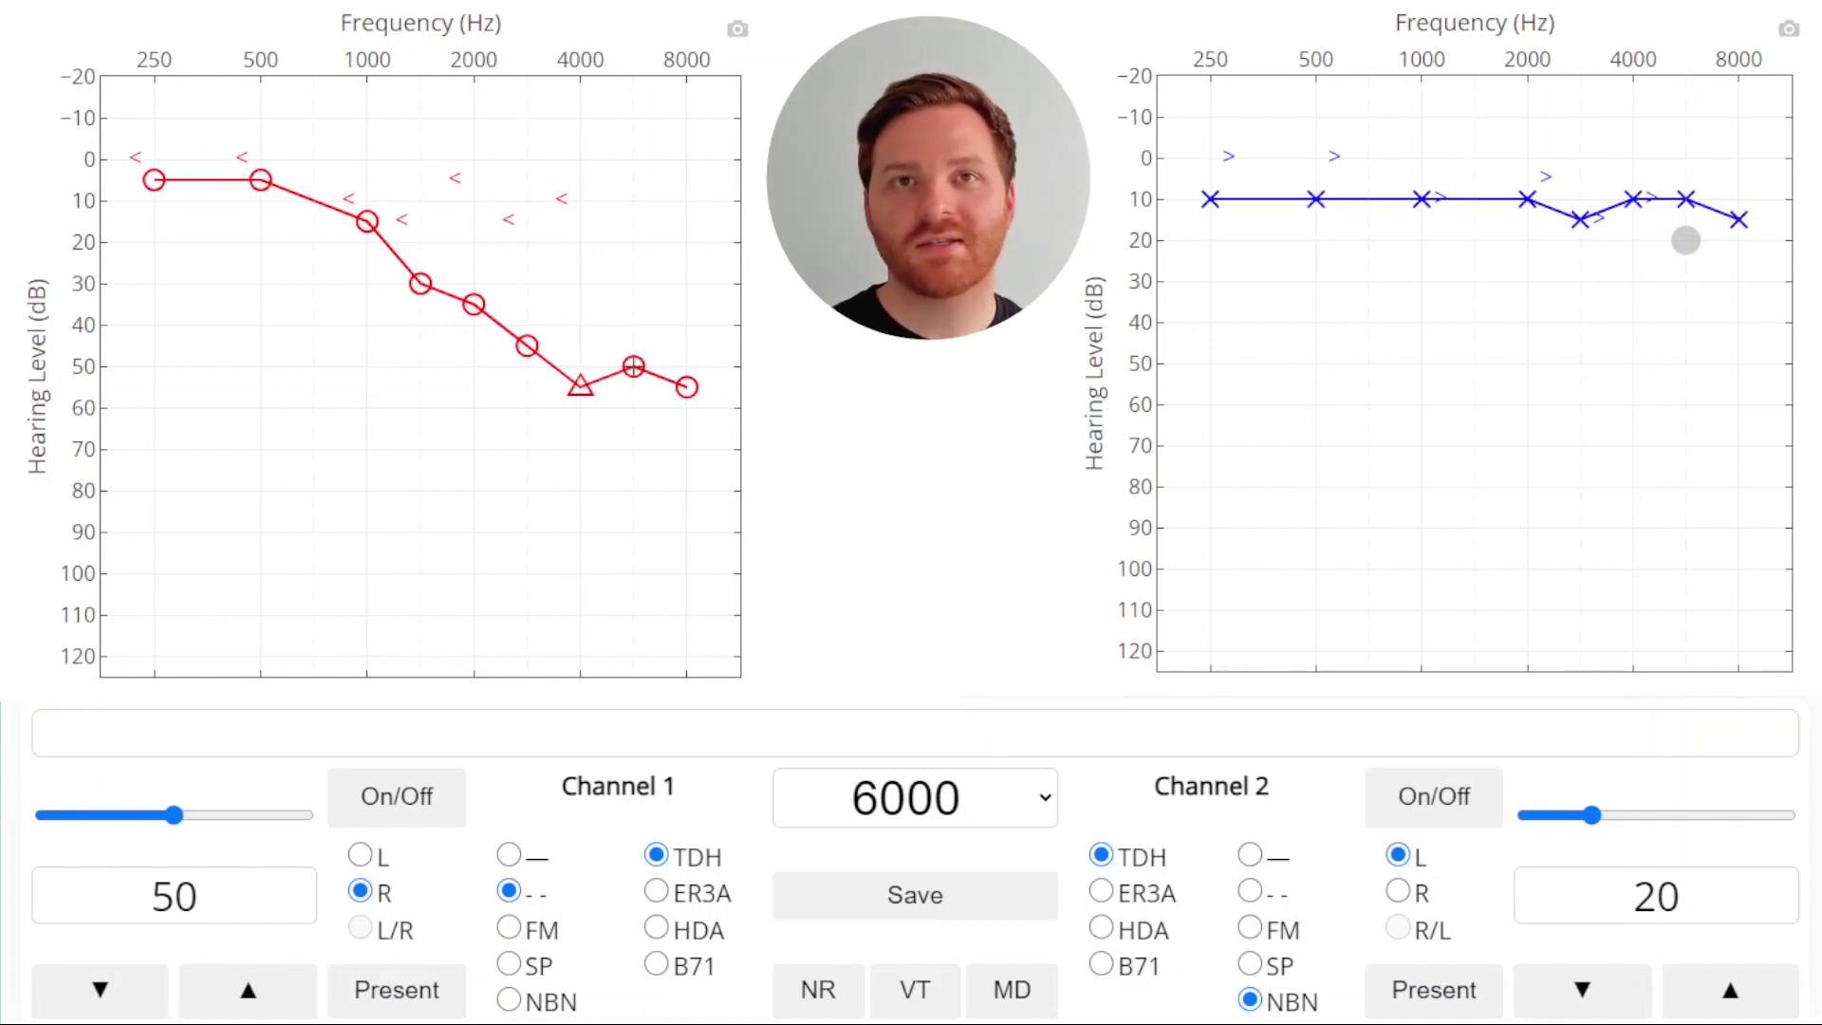
key("Up")
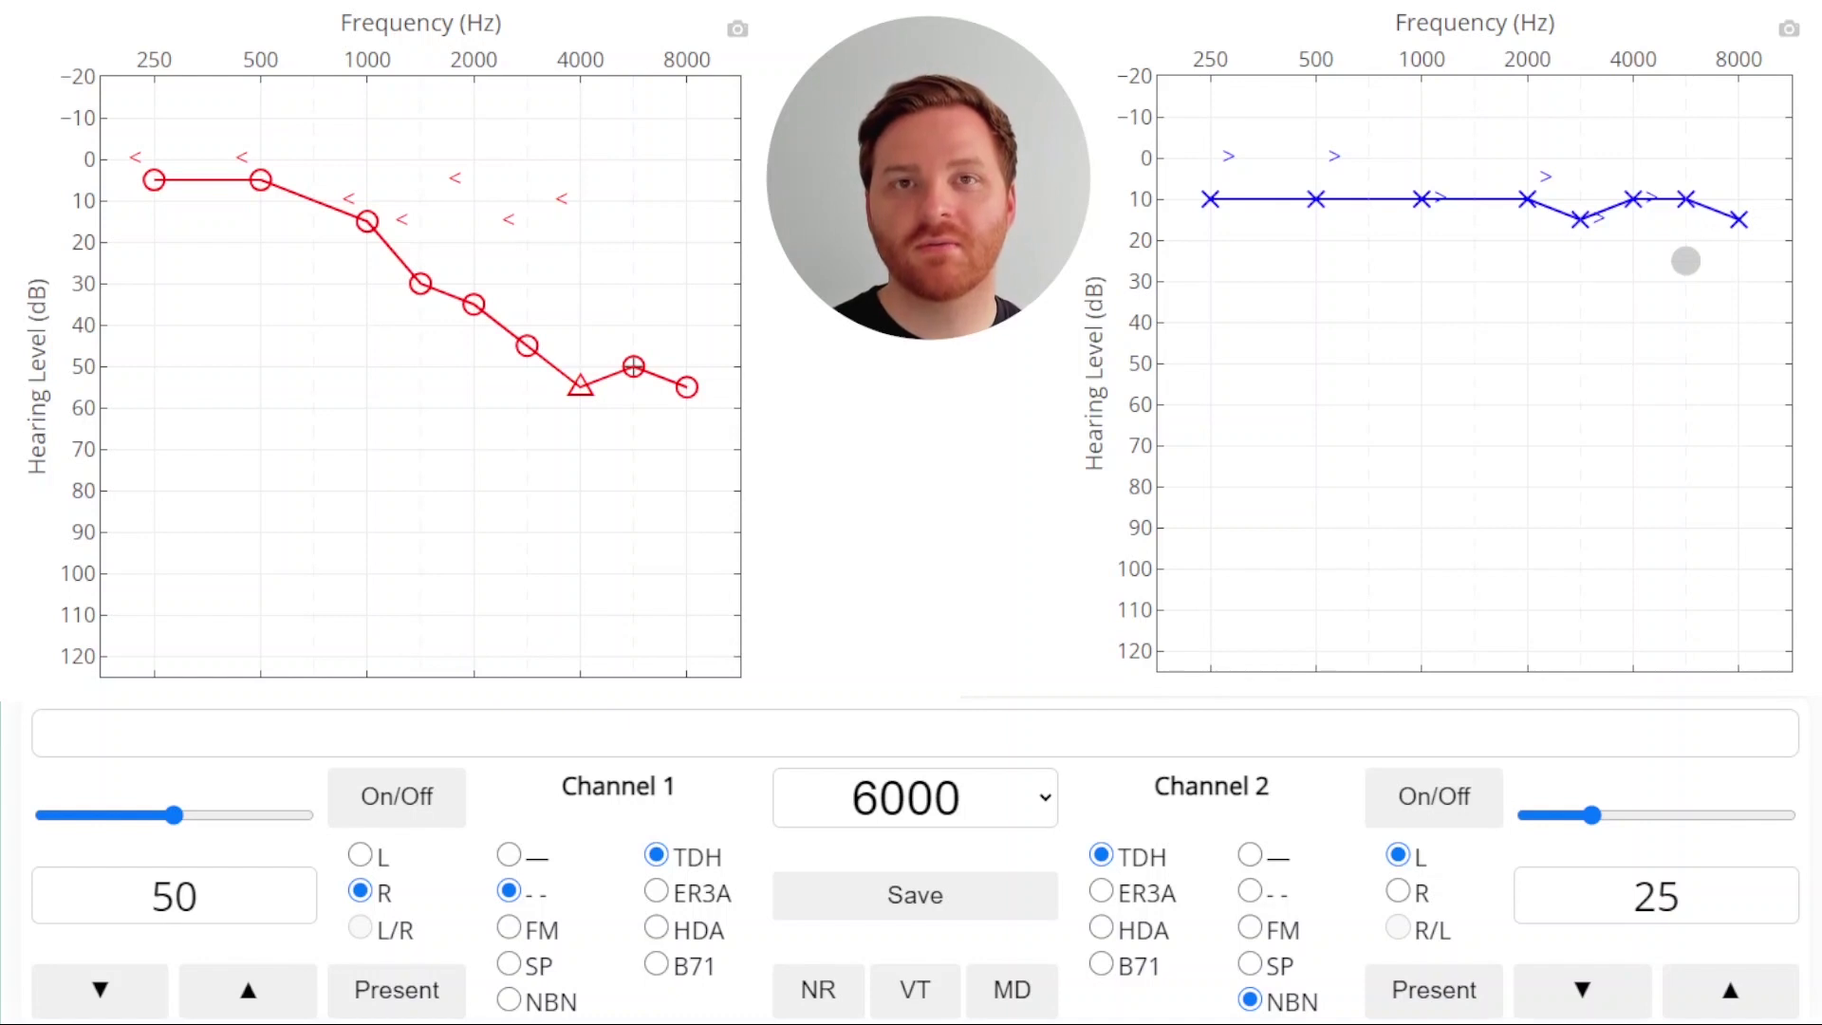
key("space")
key("Up")
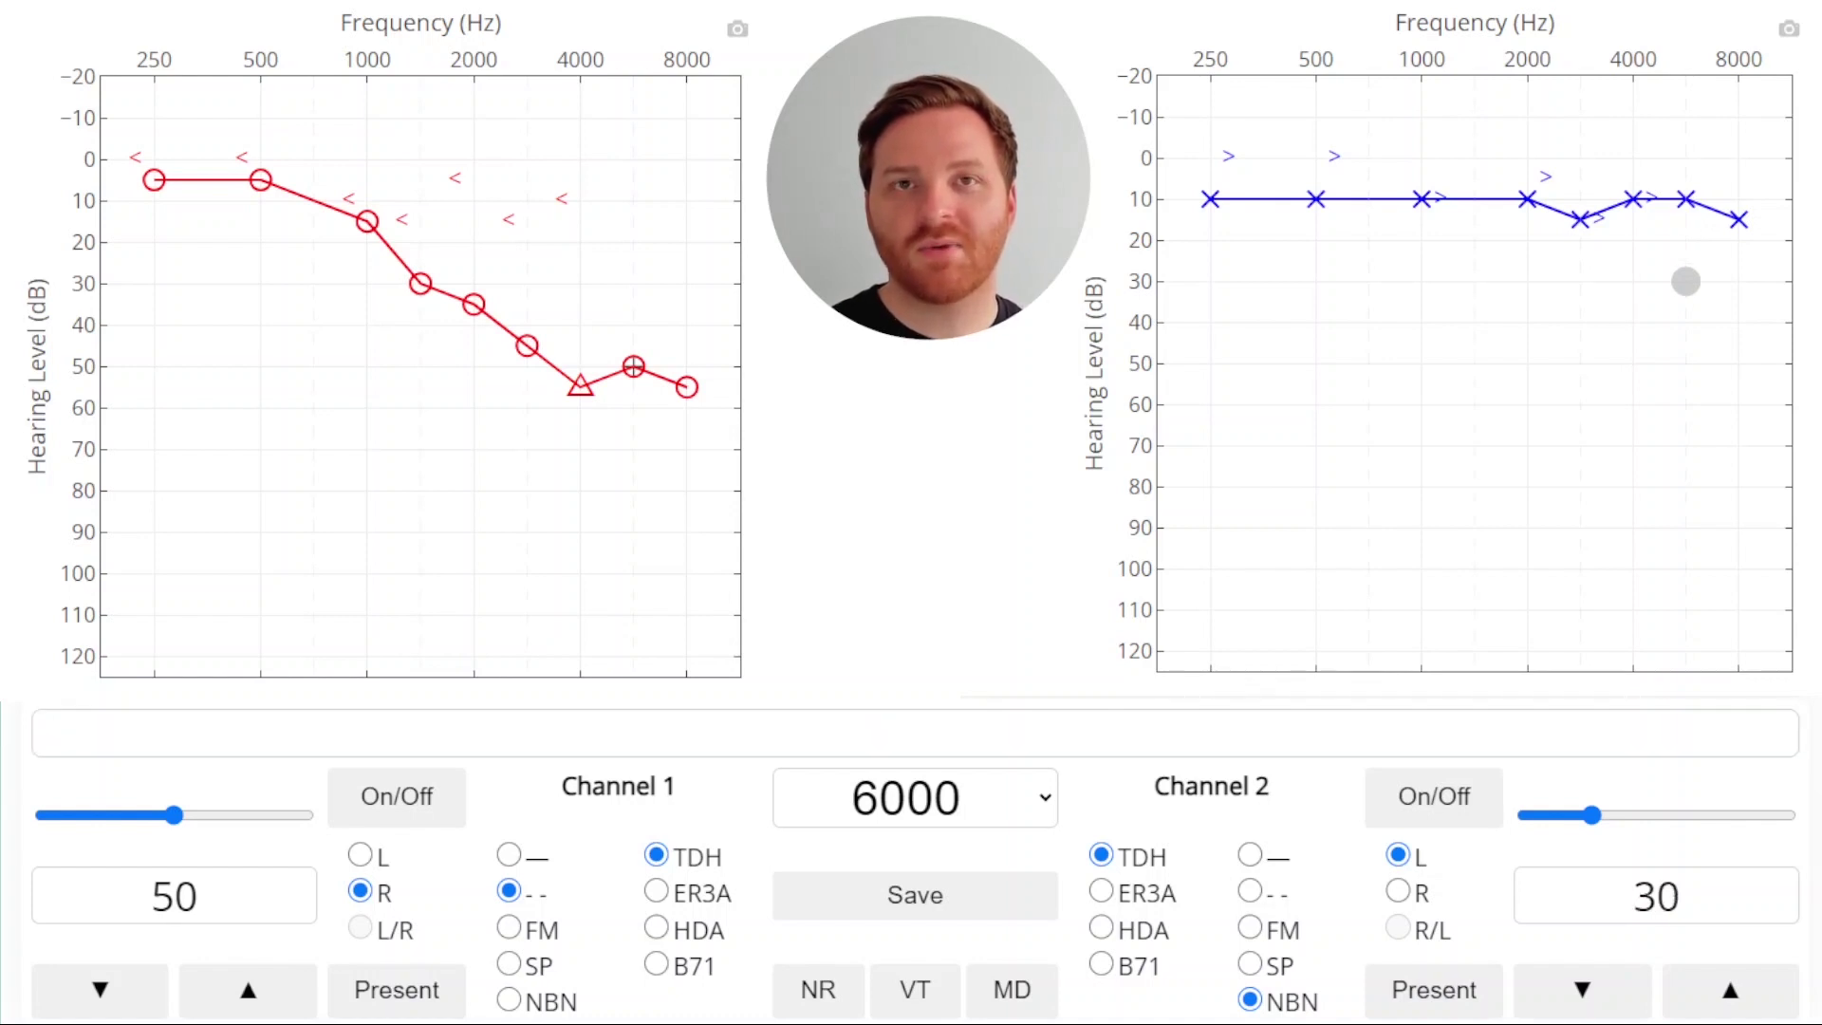
key("space")
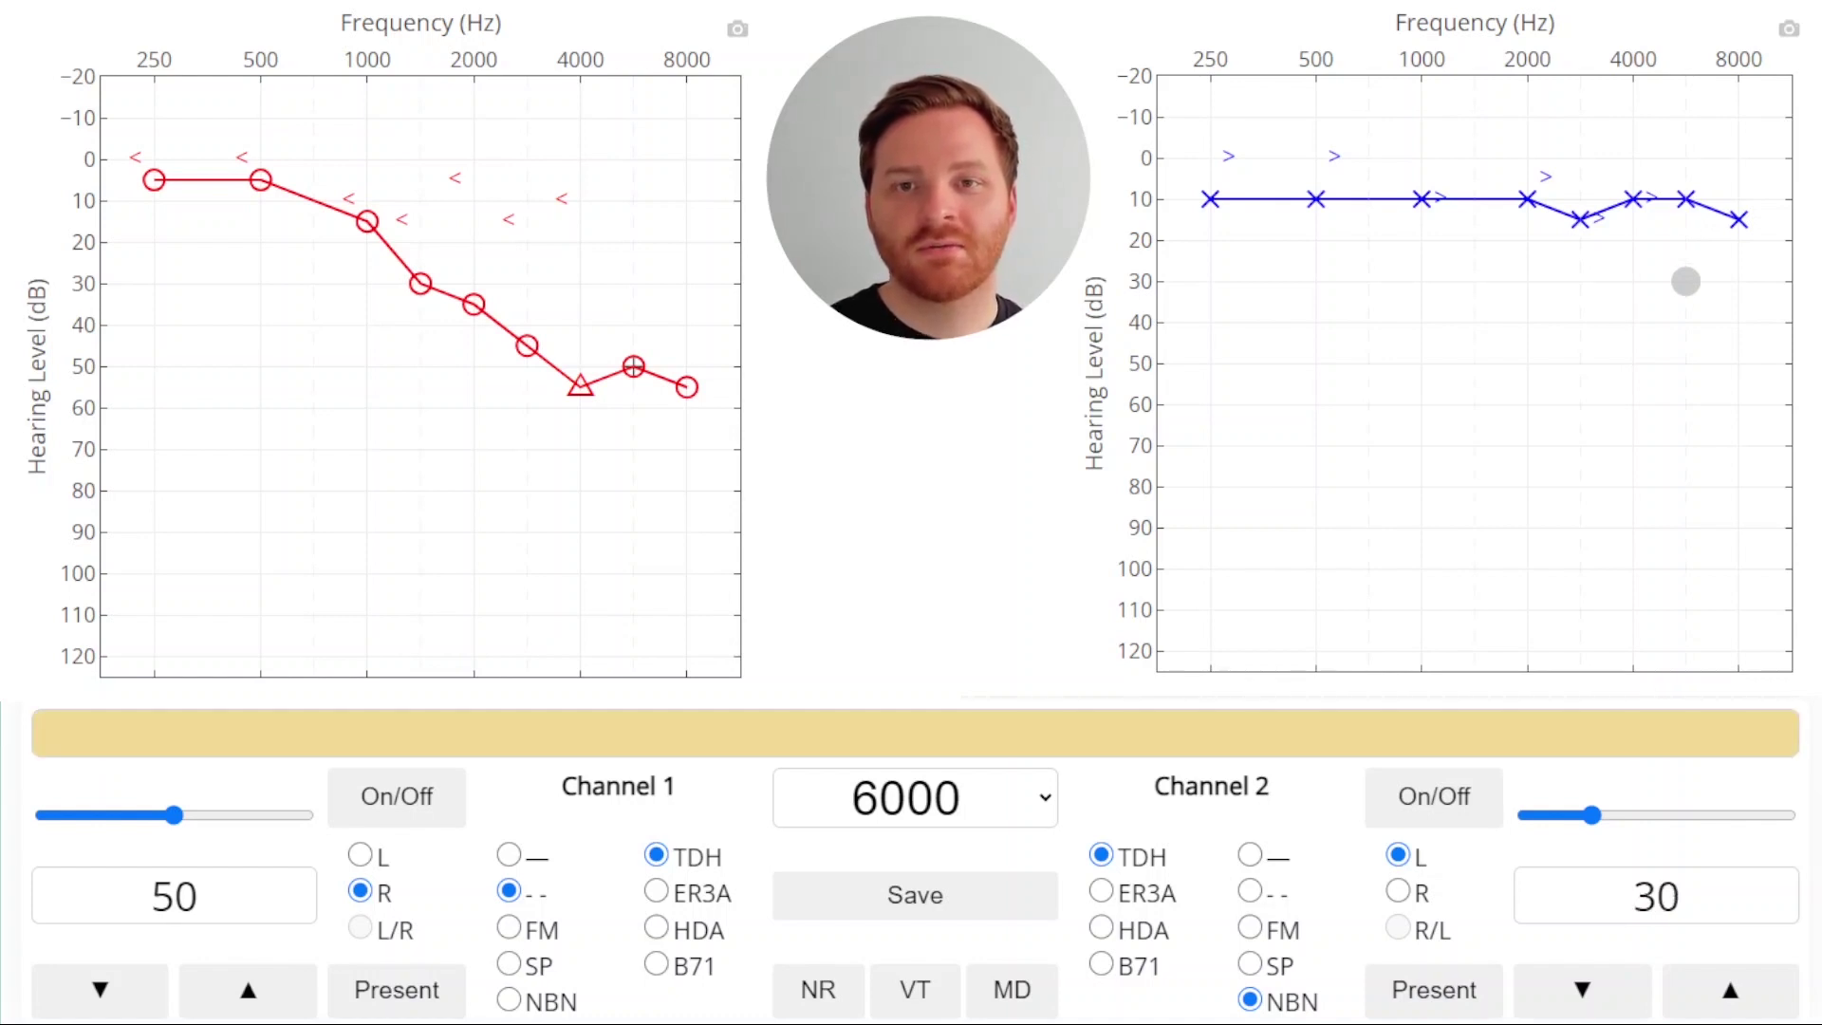
key("s")
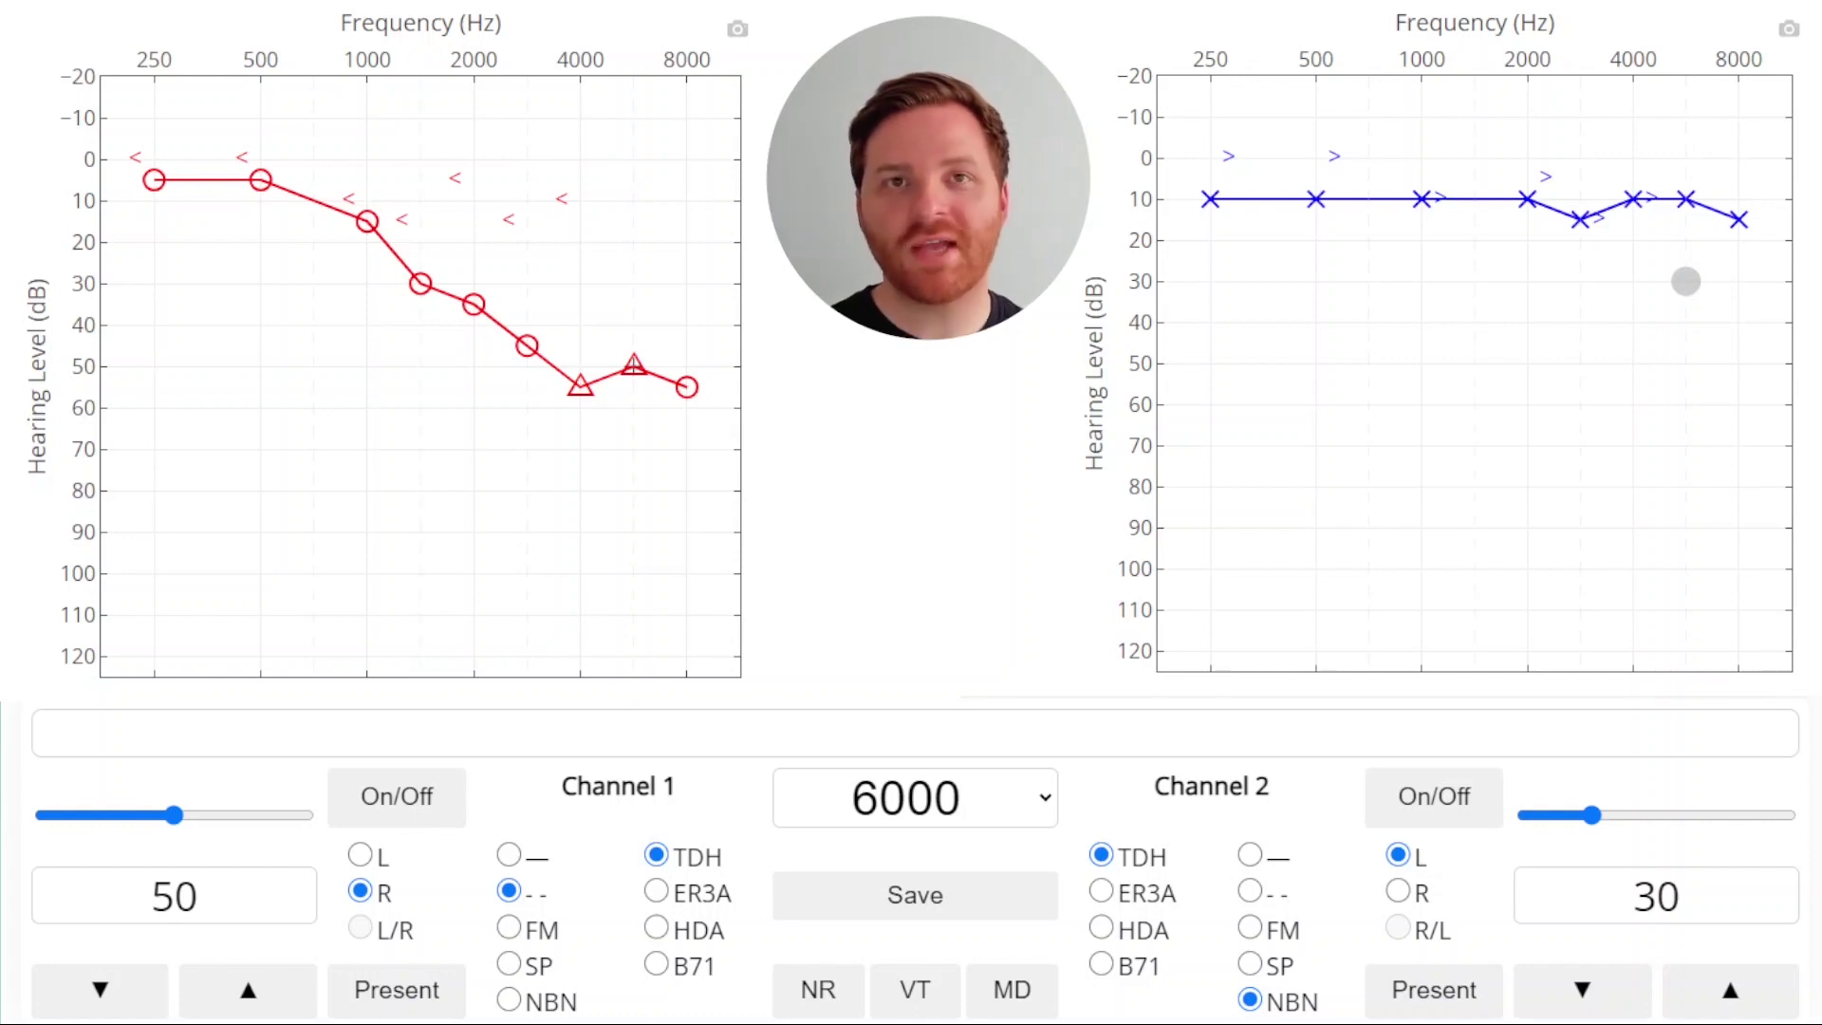
Test the right ear at 8000 Hz with a 55 dB tone, setting the left-ear masking noise to 15 dB, 25 dB and 35 dB.
left_click(1737, 281)
left_click(687, 385)
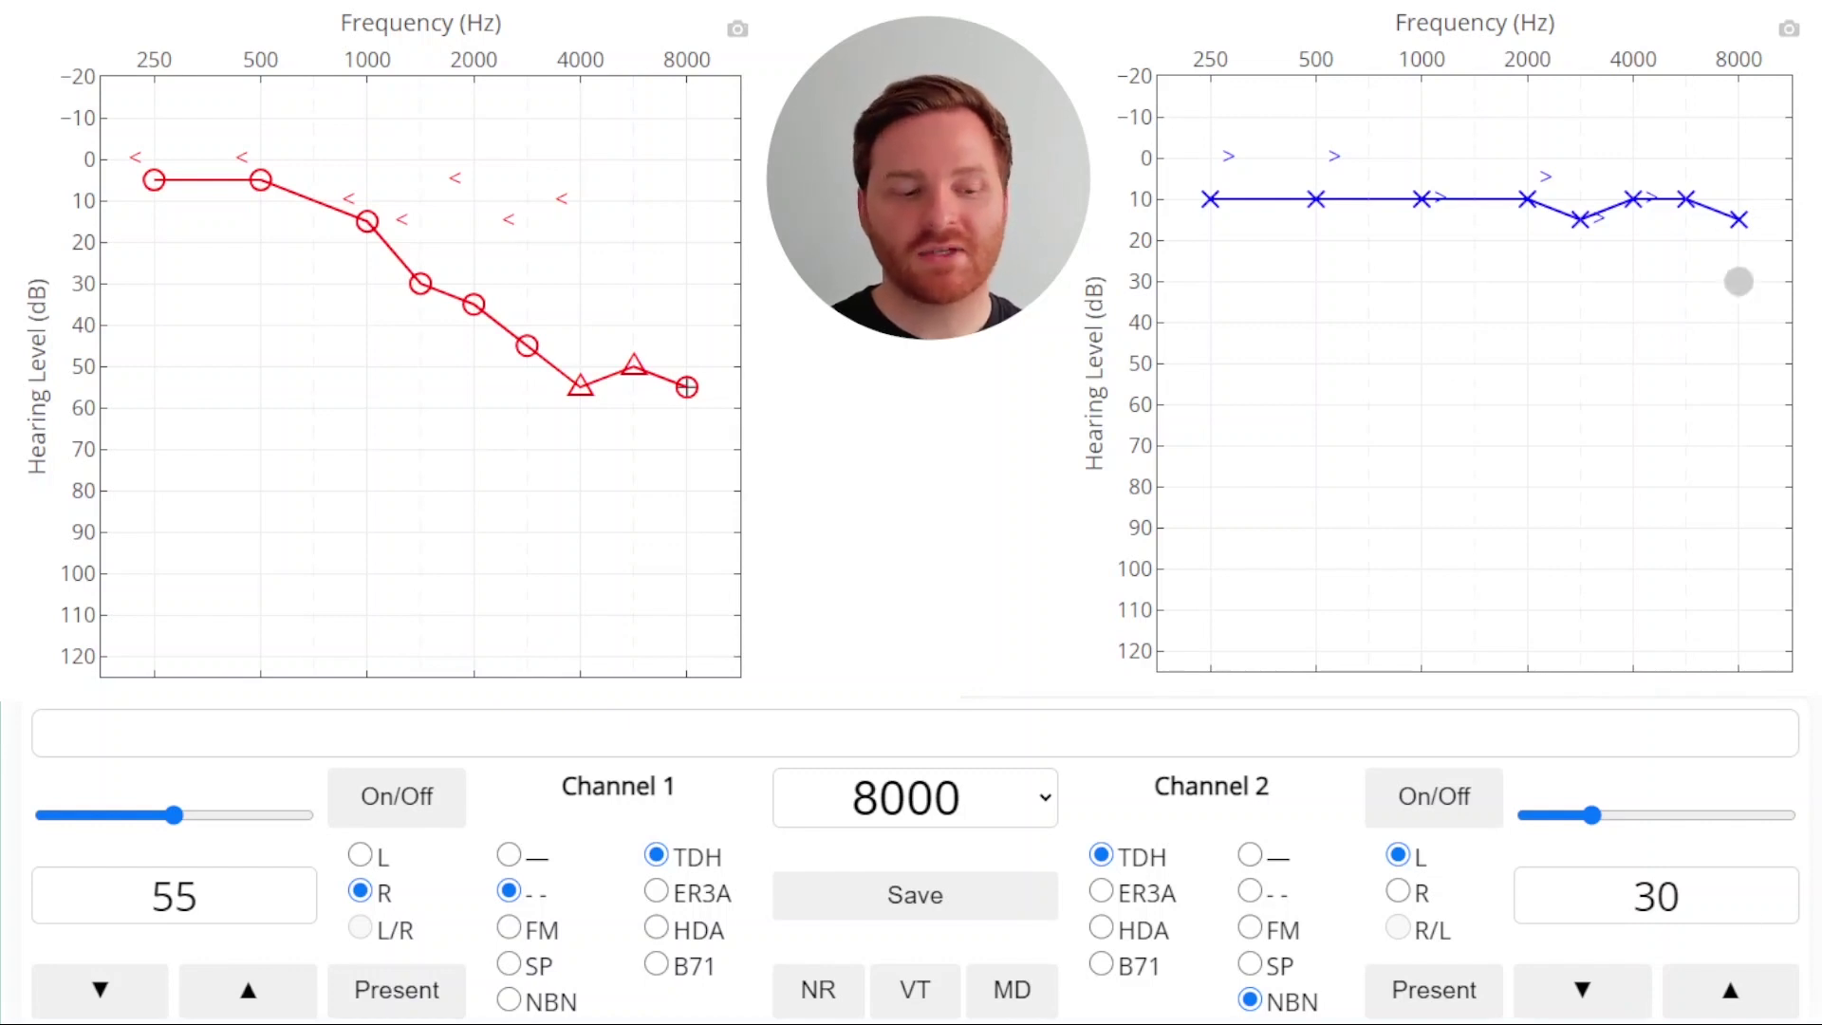
left_click_drag(1738, 281, 1738, 219)
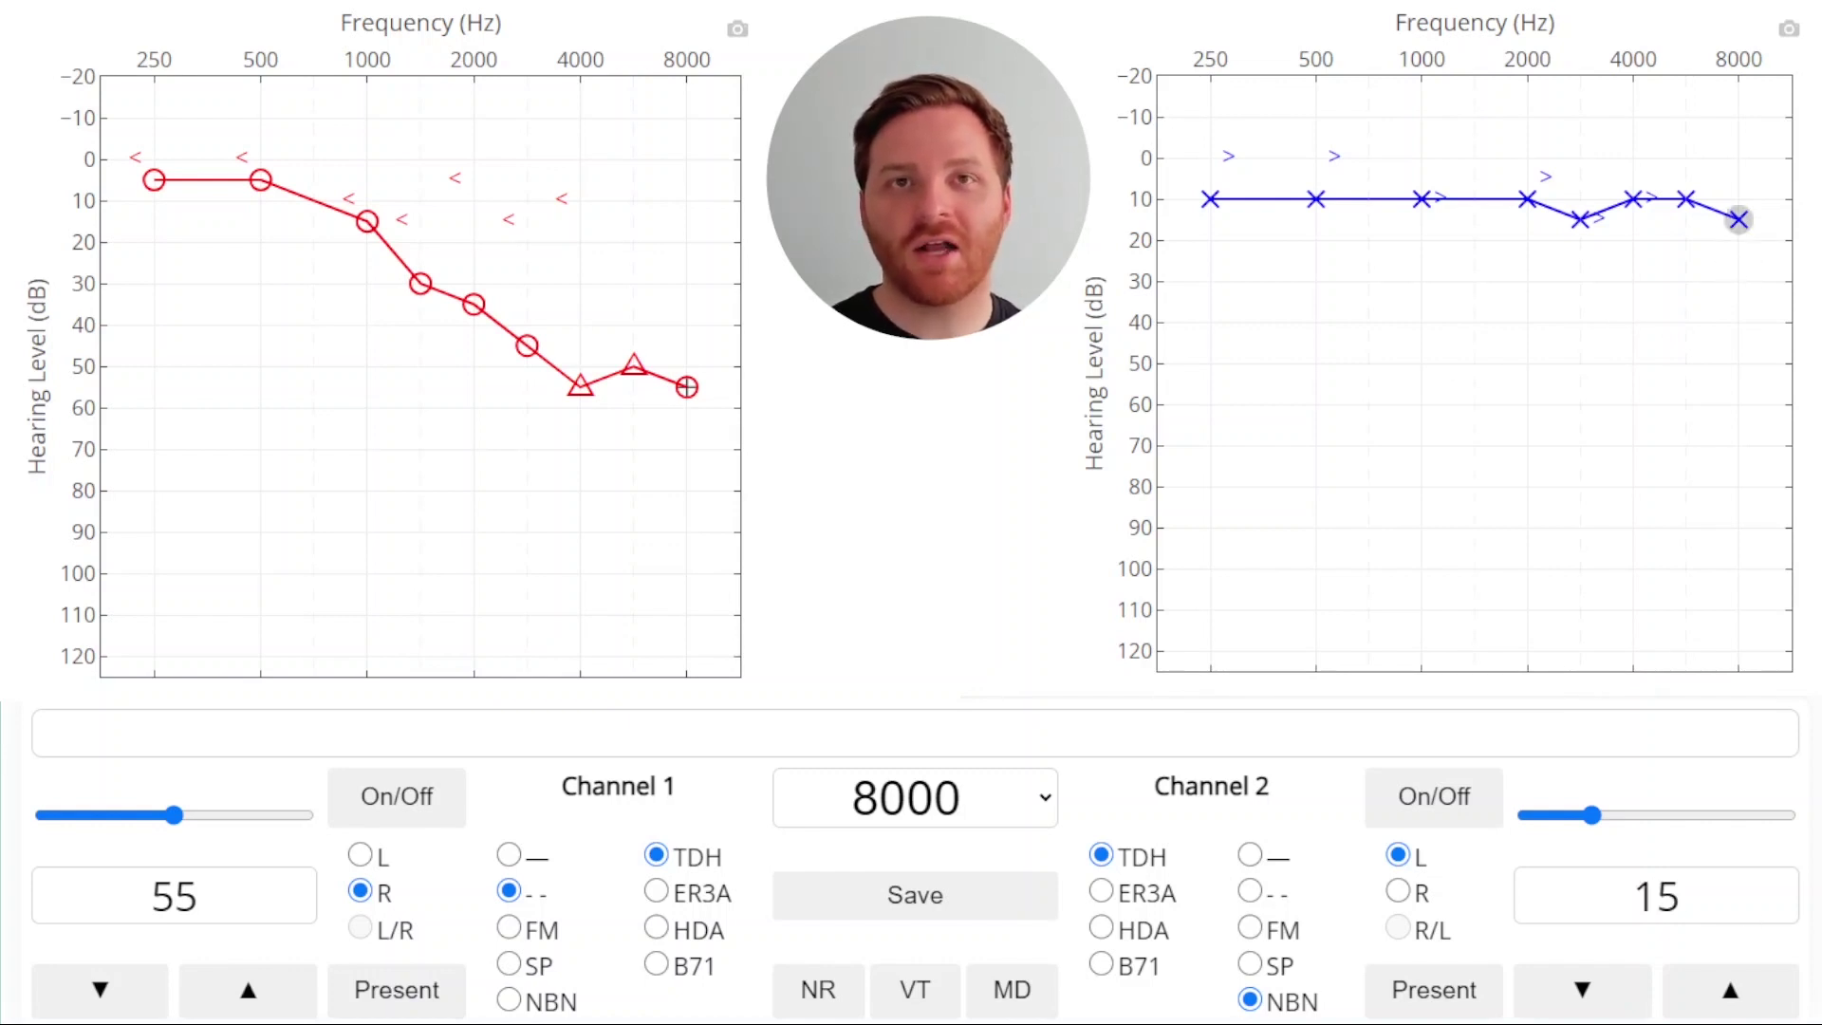
left_click_drag(1738, 219, 1738, 260)
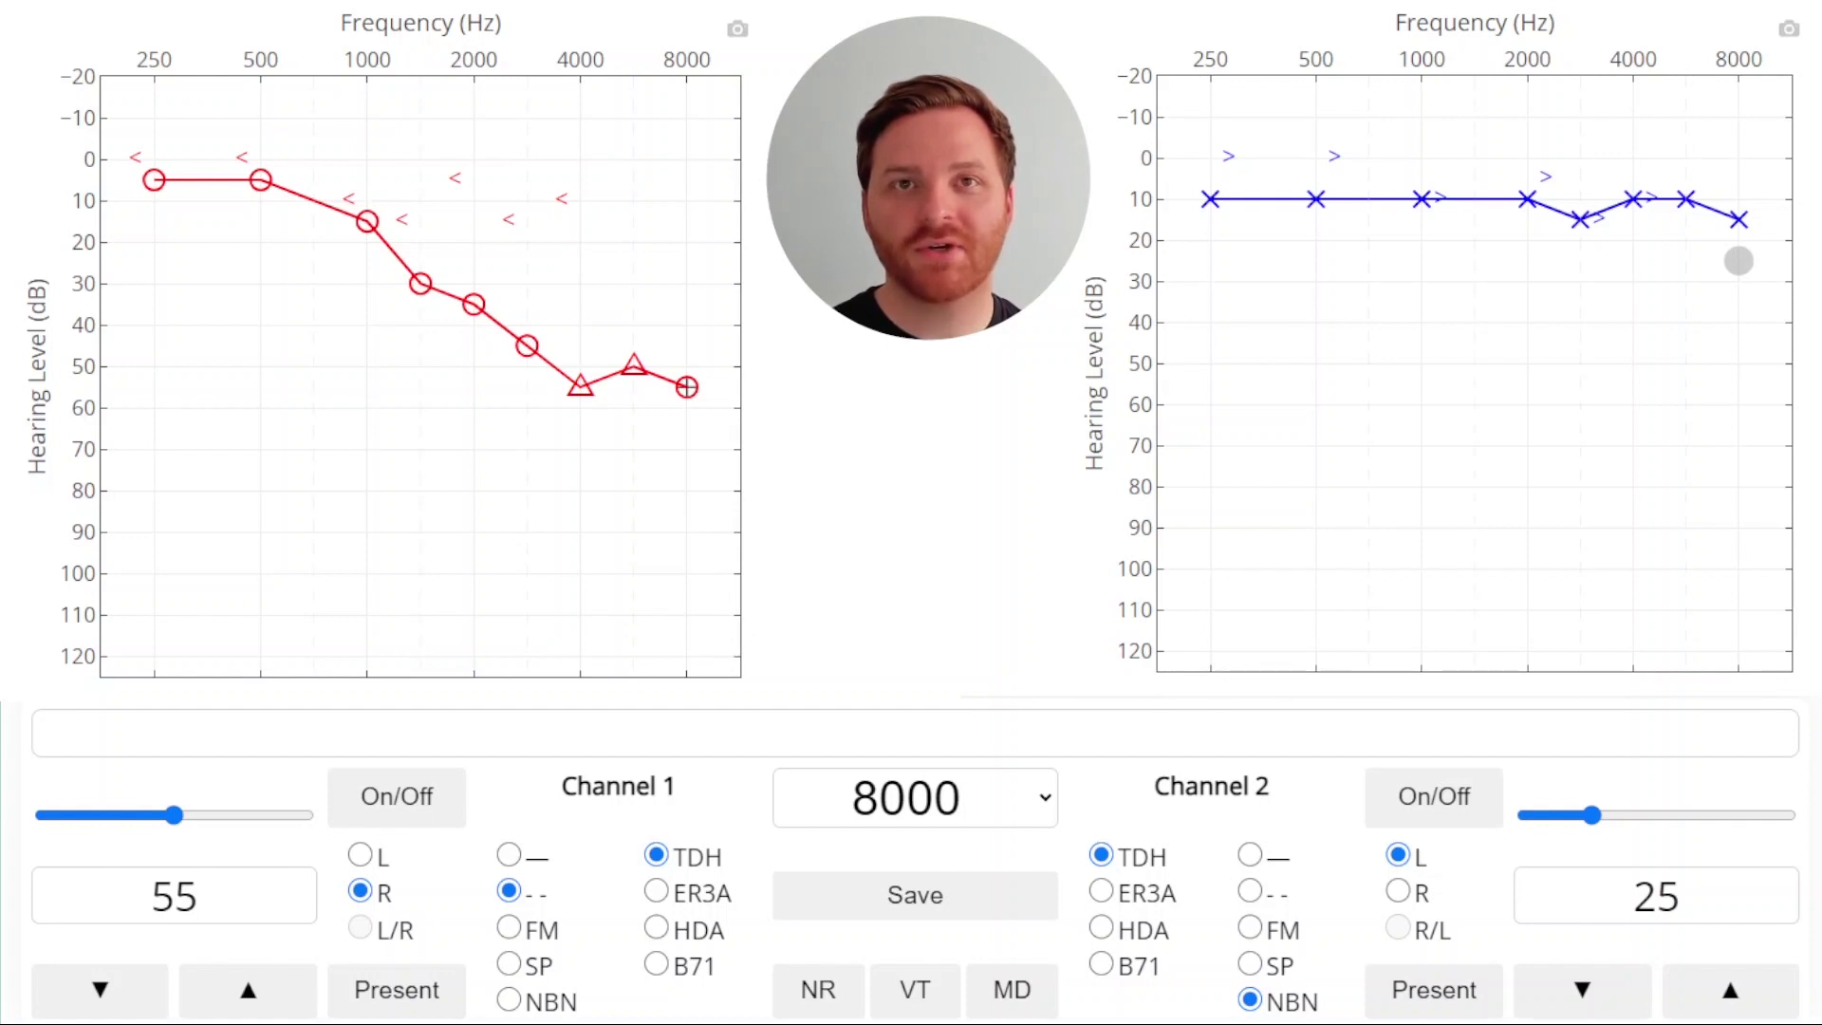
left_click_drag(1738, 261, 1738, 301)
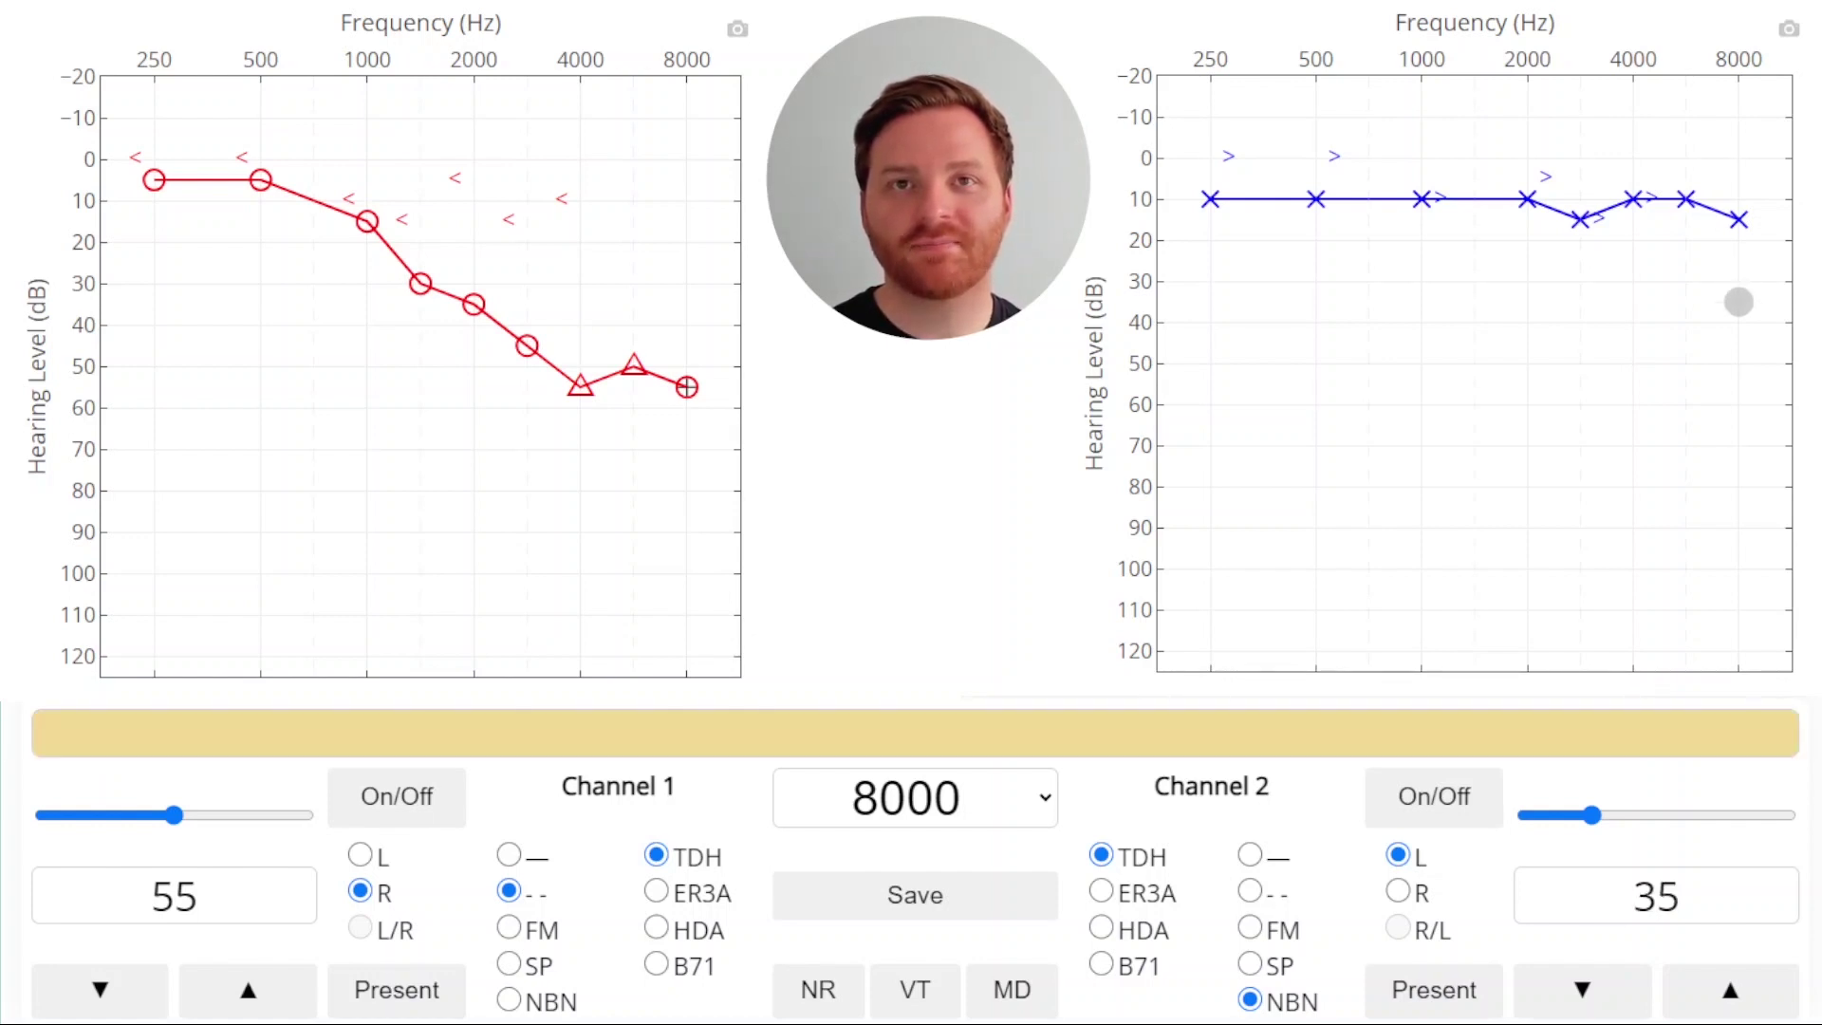